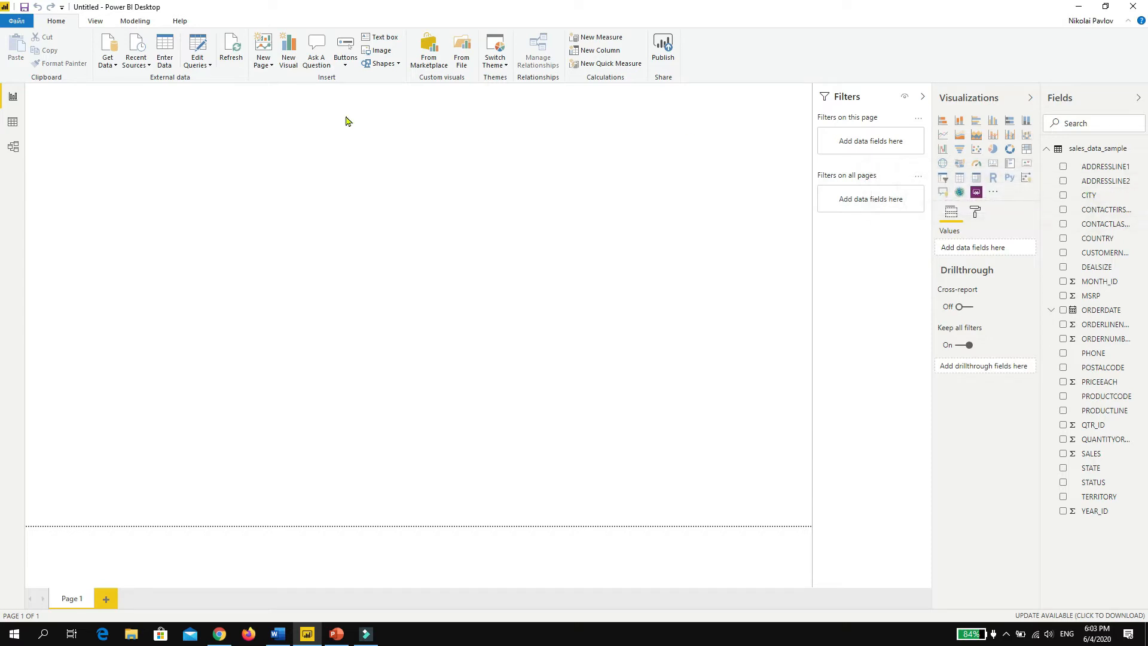
- Look over the sales_data_sample records in the data view, focusing on the ORDERDATE column, and return to the report view
{"action": "left_click", "coordinate": [13, 122]}
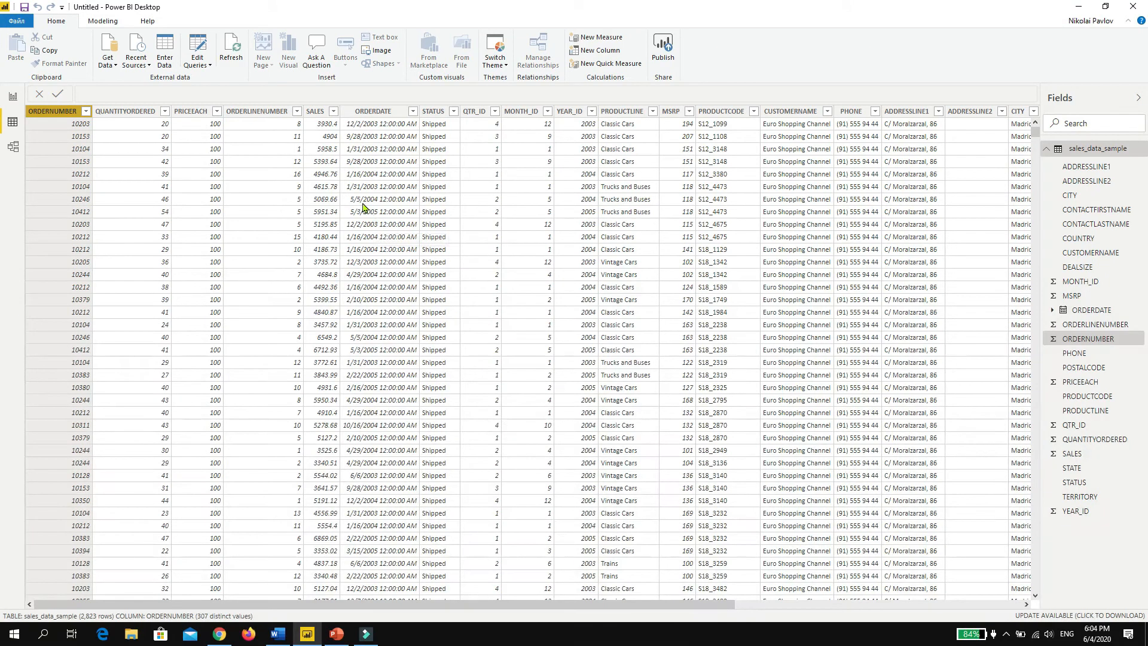
{"action": "left_click", "coordinate": [376, 113]}
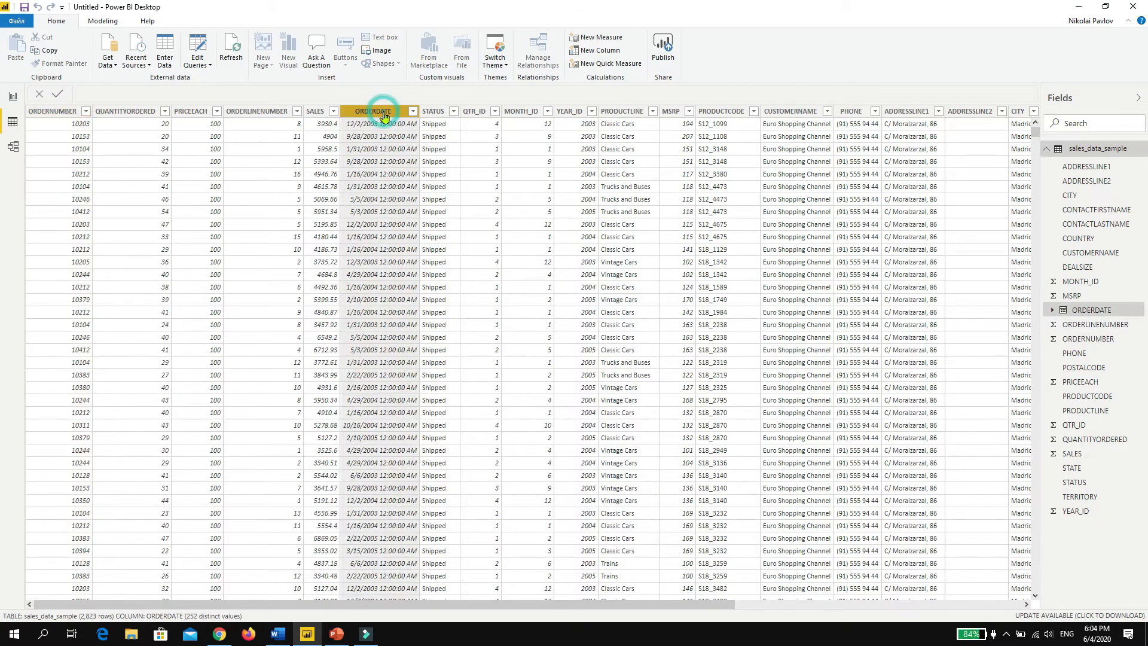
{"action": "left_click_drag", "start_coordinate": [398, 605], "coordinate": [882, 606]}
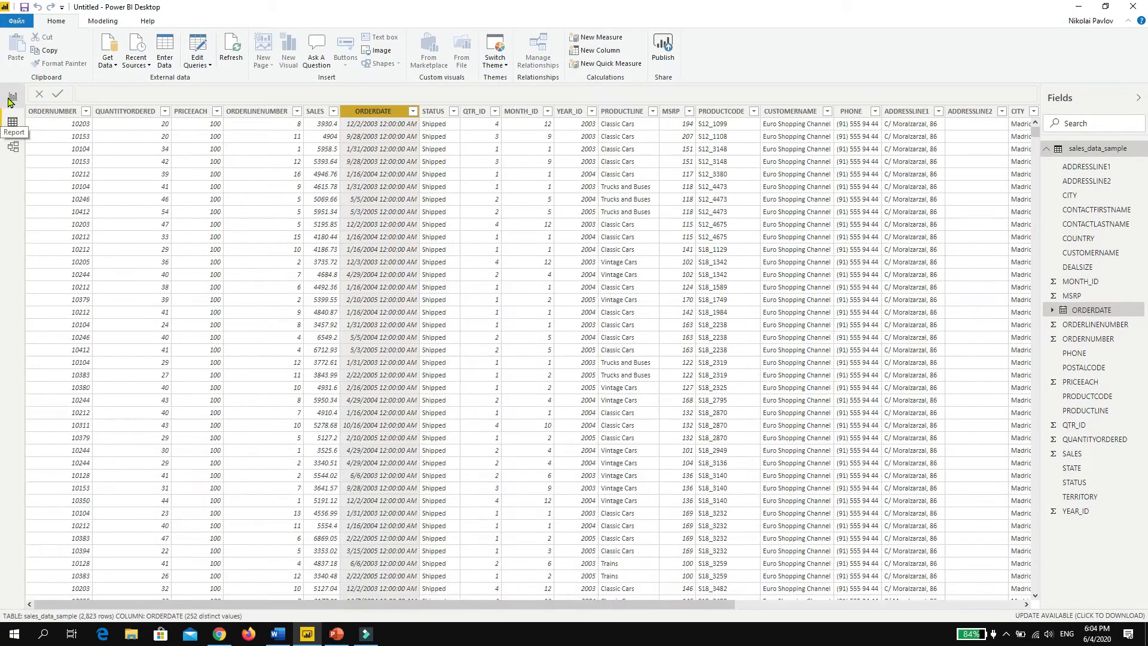
{"action": "left_click", "coordinate": [13, 97]}
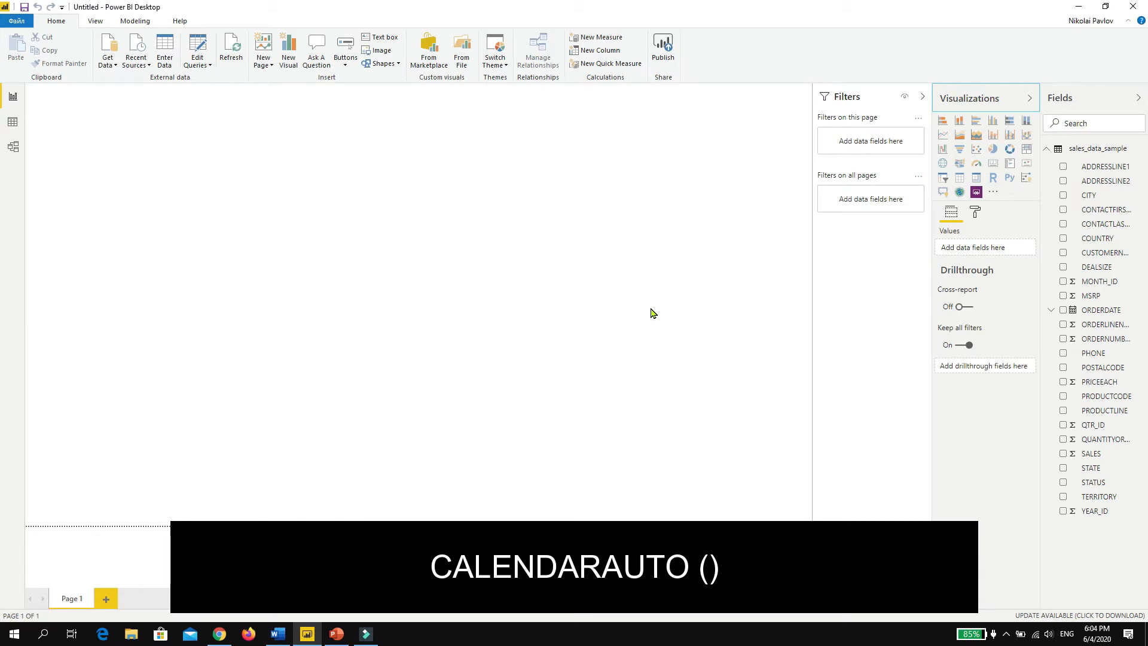
- Create a calculated table with the formula Calendar Table 1 = CALENDARAUTO()
{"action": "left_click", "coordinate": [135, 21]}
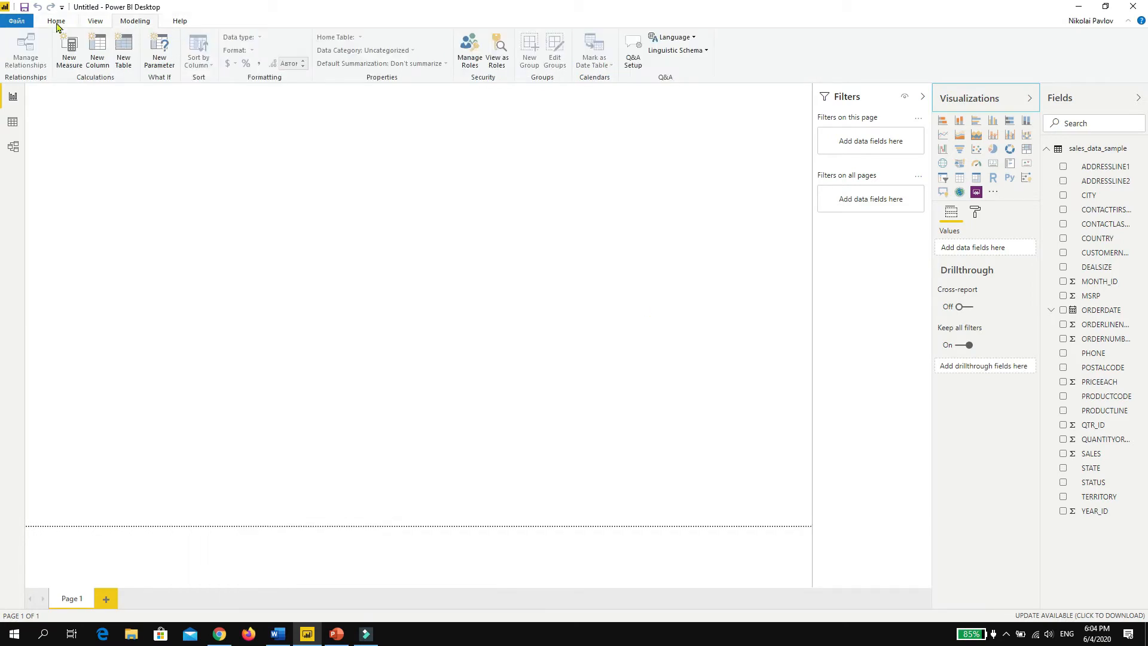
{"action": "left_click", "coordinate": [124, 48]}
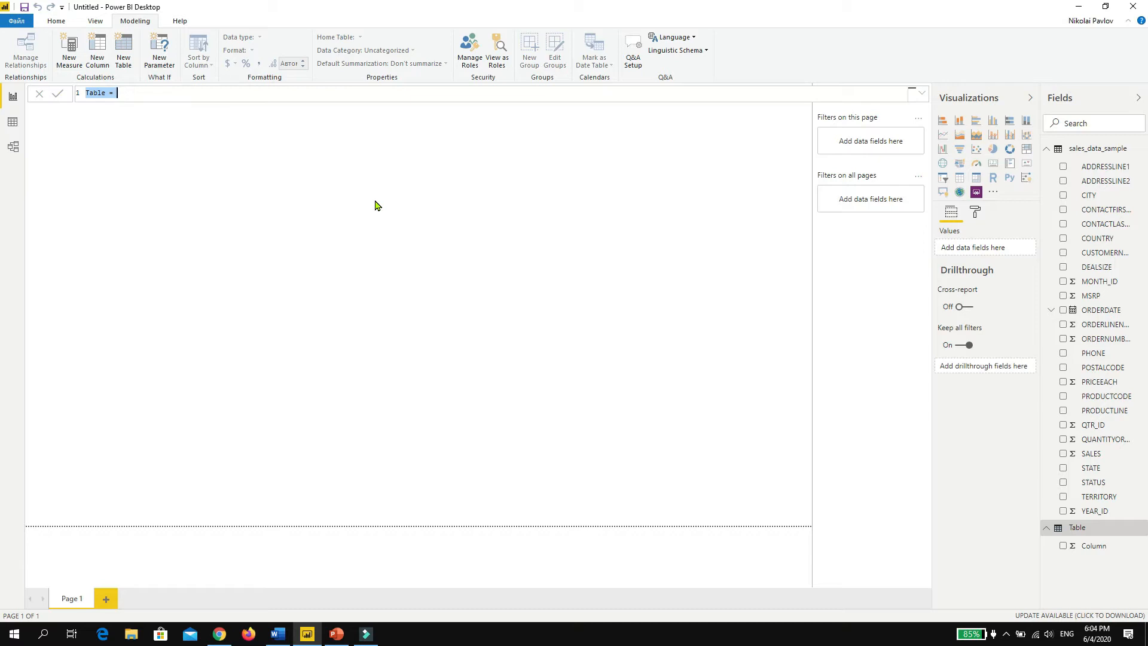
{"action": "type", "text": "Calendar Table 1 = "}
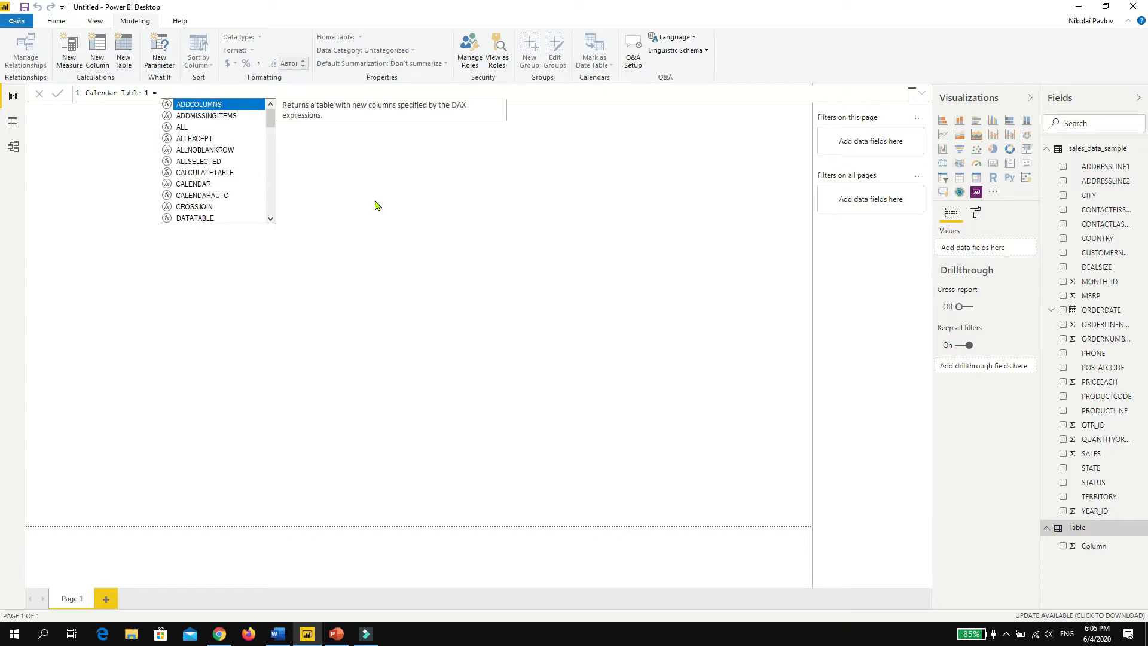
{"action": "type", "text": "calenda"}
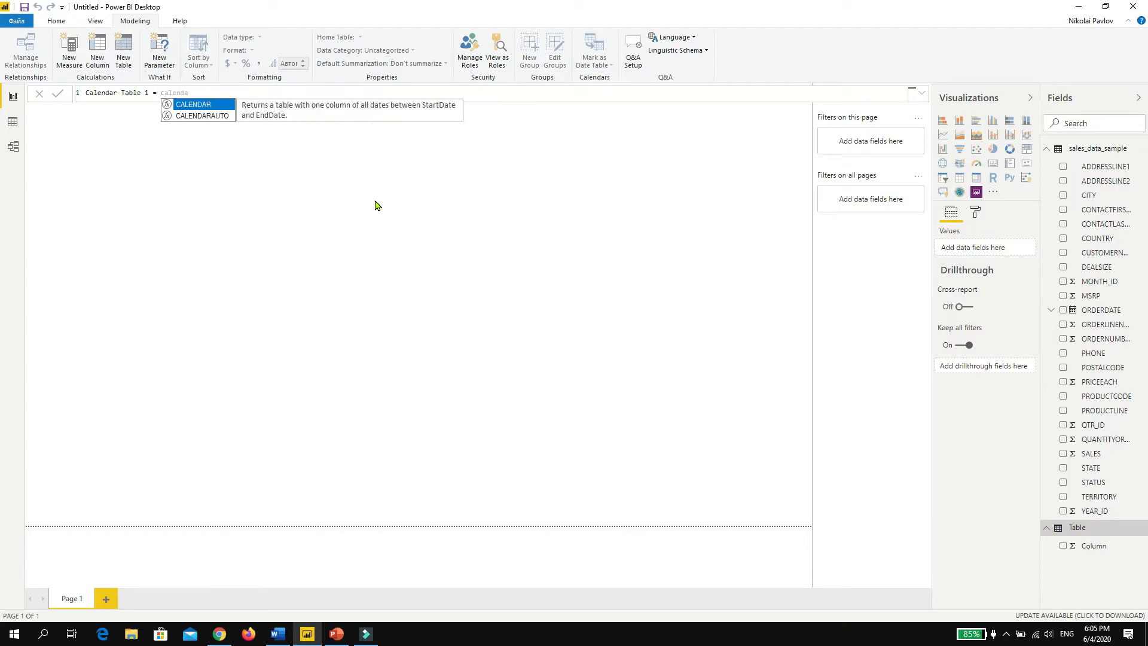
{"action": "key", "text": "Tab"}
{"action": "type", "text": ")"}
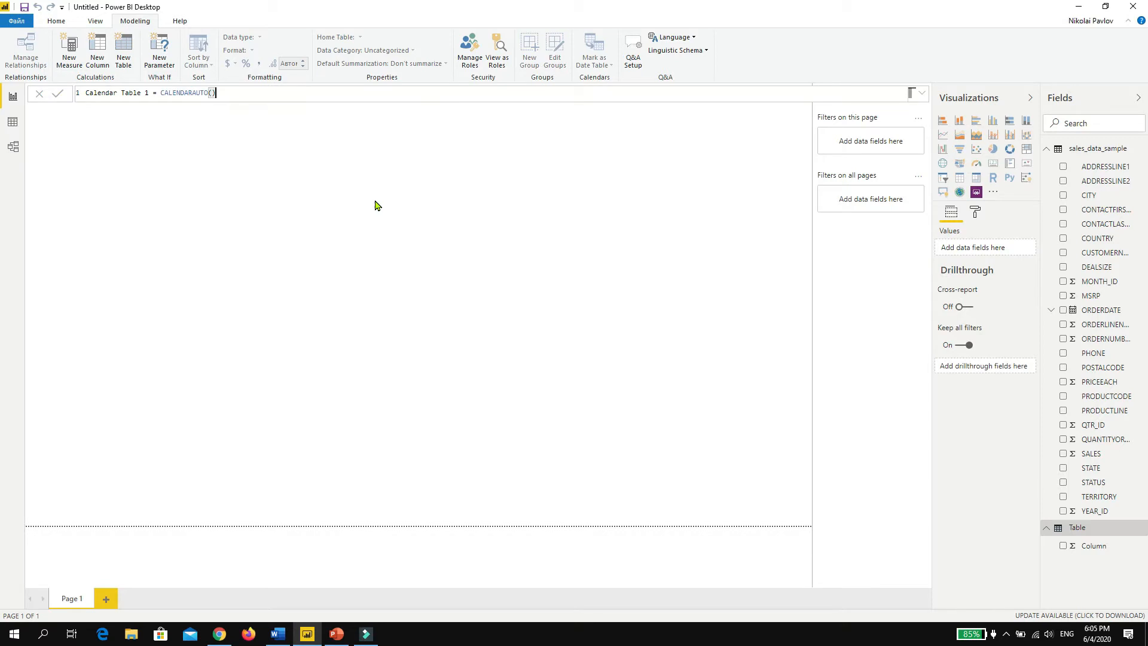
{"action": "key", "text": "Return"}
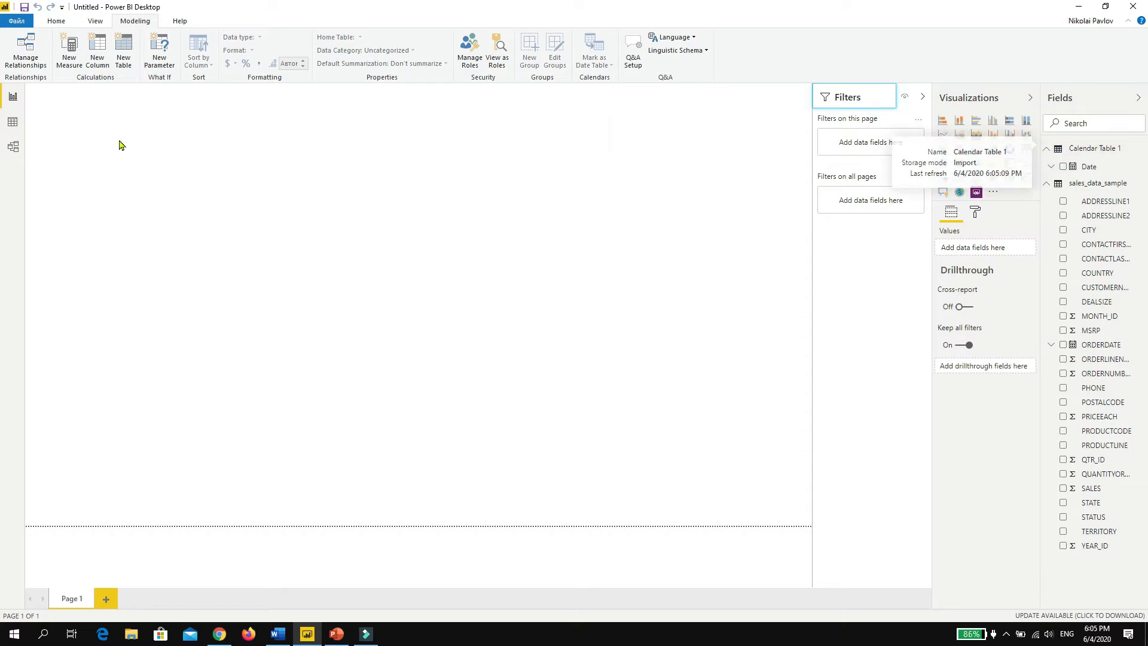
- Examine the range of dates in Calendar Table 1's Date column through its filter values, and return to the report view
{"action": "left_click", "coordinate": [12, 122]}
{"action": "left_click", "coordinate": [1085, 171]}
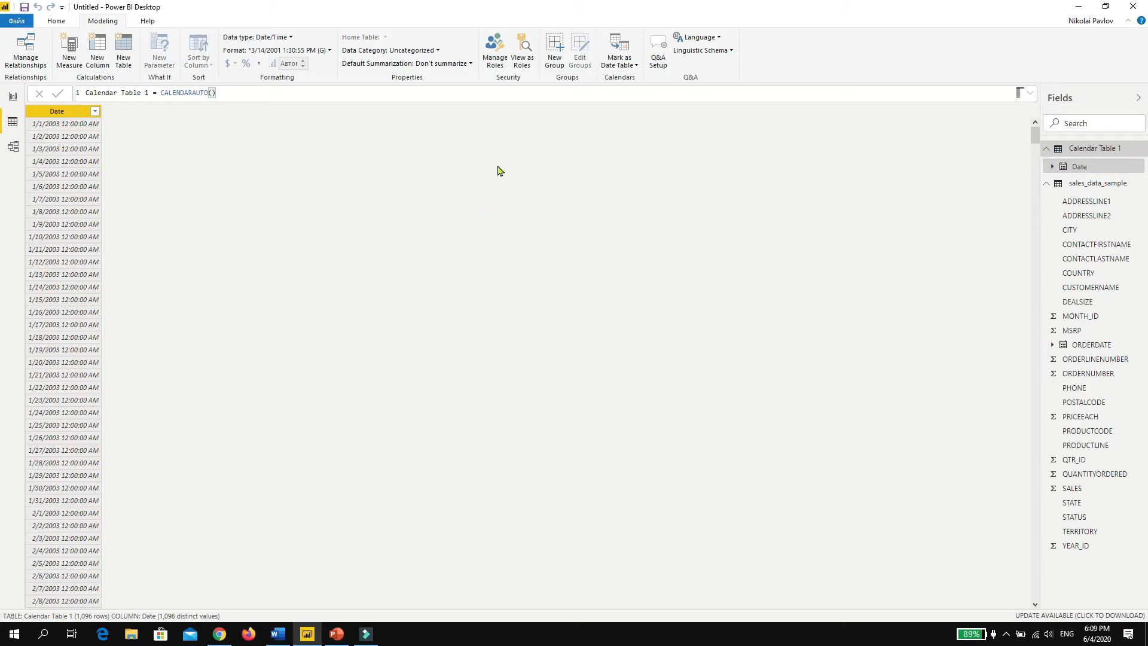
{"action": "left_click", "coordinate": [95, 113]}
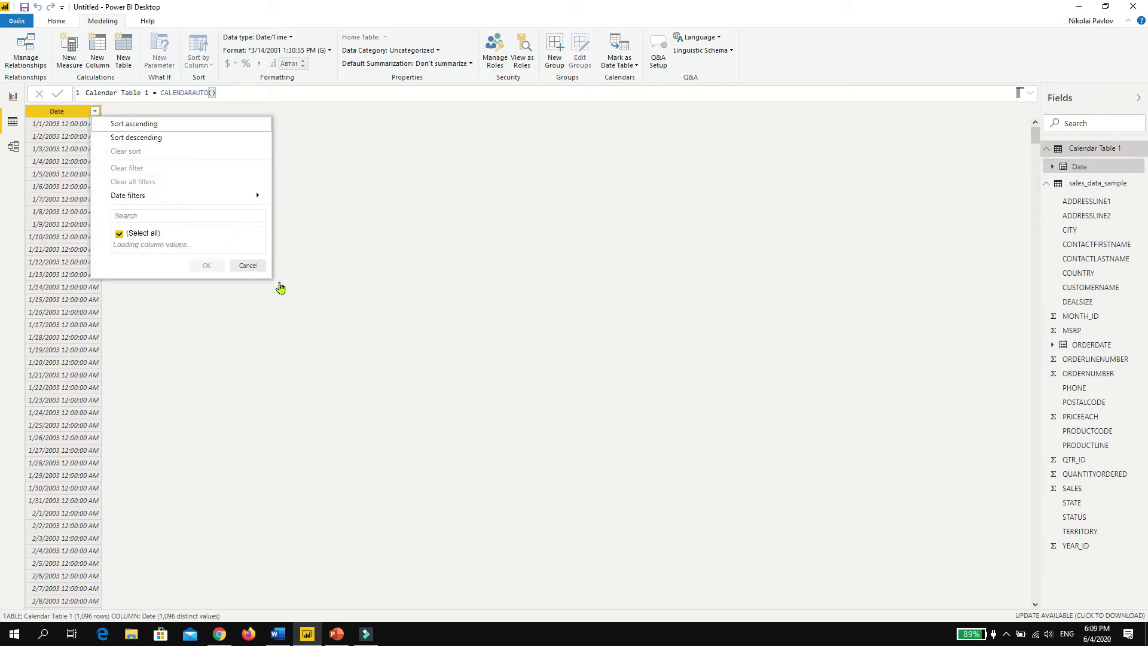
{"action": "left_click_drag", "start_coordinate": [261, 247], "coordinate": [268, 457]}
{"action": "left_click", "coordinate": [248, 463]}
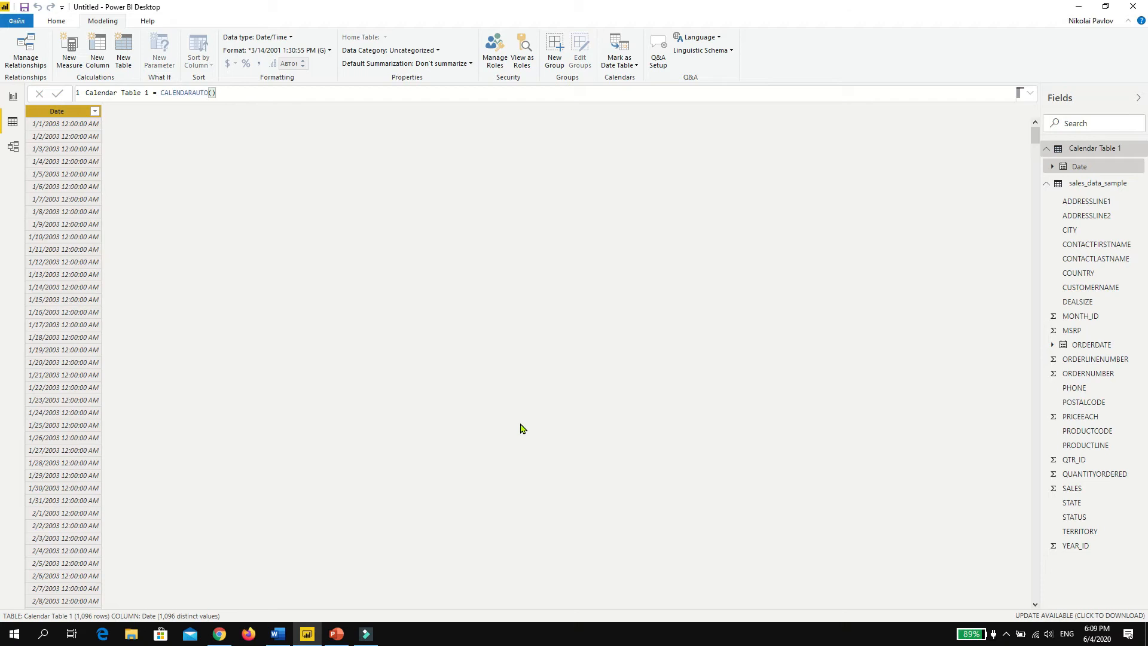
{"action": "left_click", "coordinate": [12, 98]}
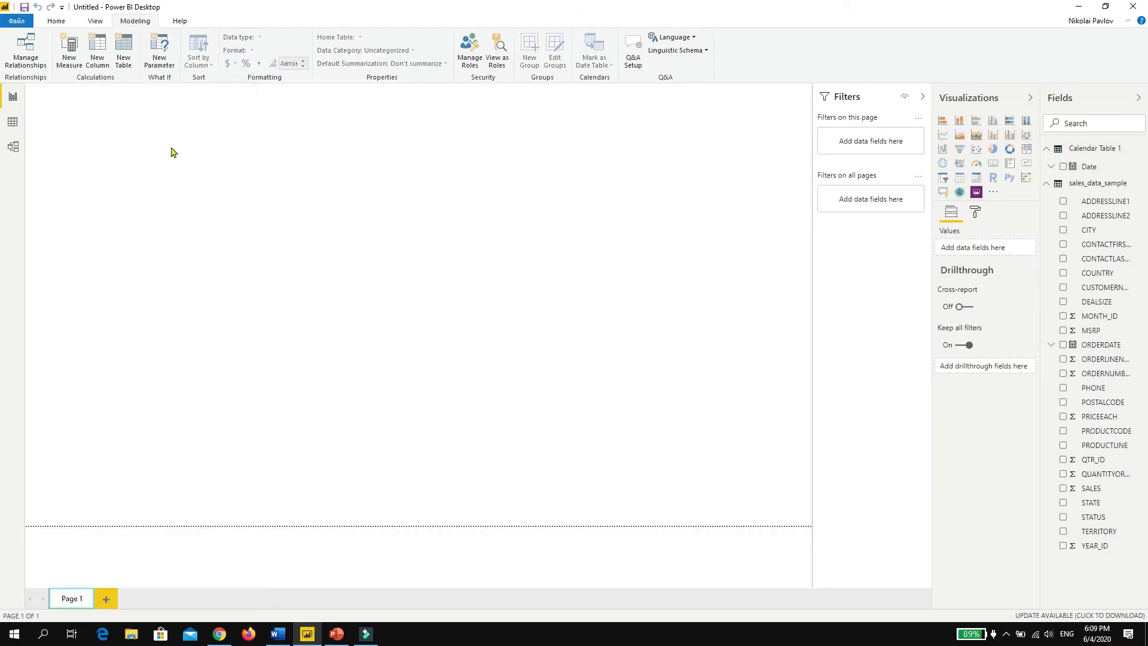
- Begin a manually entered table with two columns named CustomerName and Date of Birth
{"action": "left_click", "coordinate": [131, 45]}
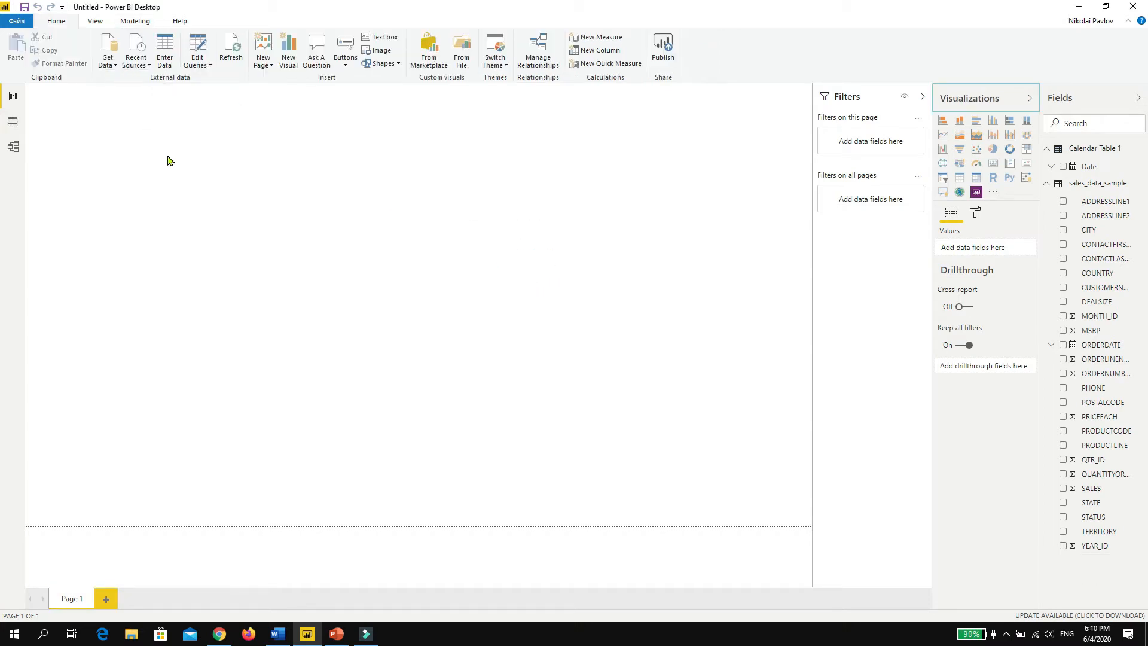
{"action": "left_click", "coordinate": [166, 51]}
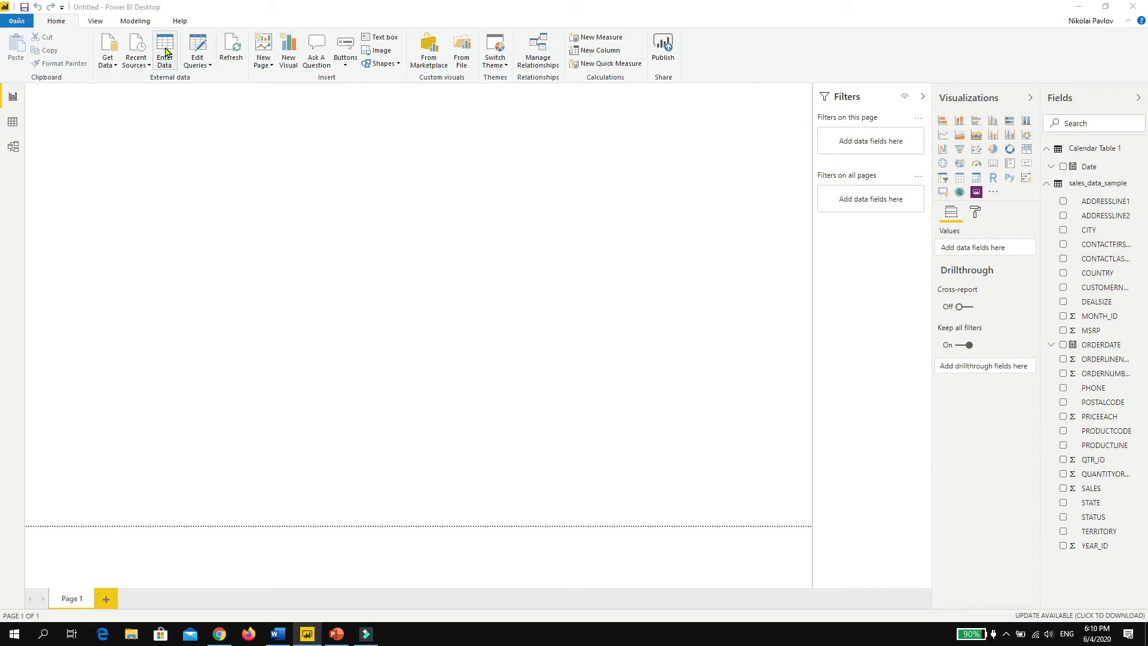
{"action": "double_click", "coordinate": [386, 155]}
{"action": "key", "text": "BackSpace"}
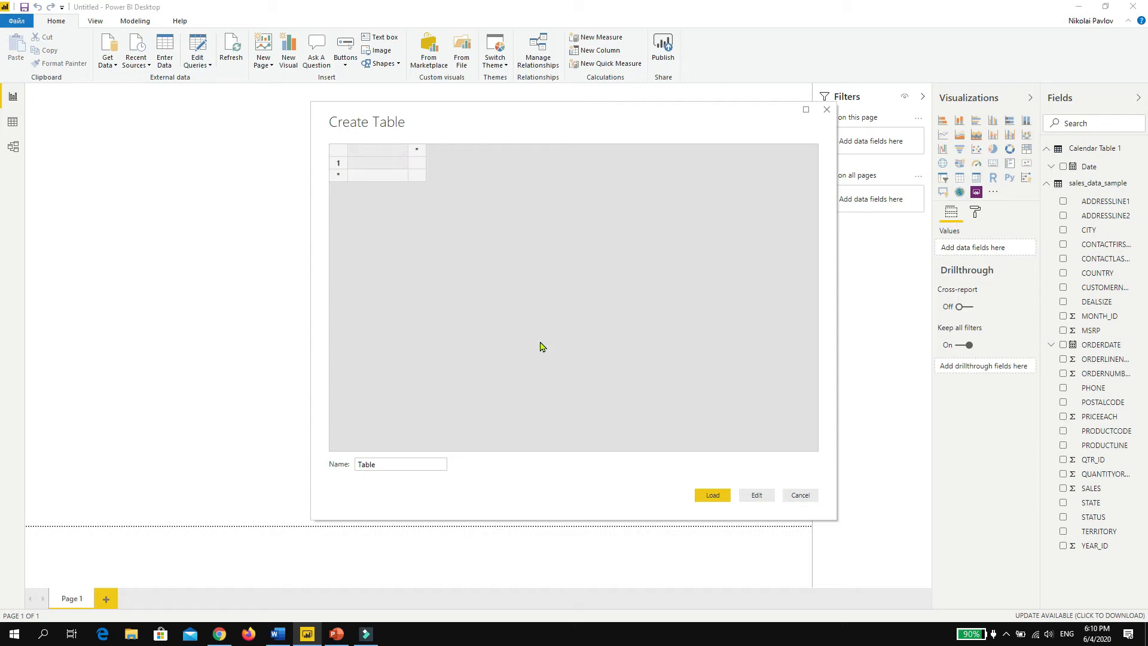
{"action": "type", "text": "CustomerName"}
{"action": "key", "text": "Tab"}
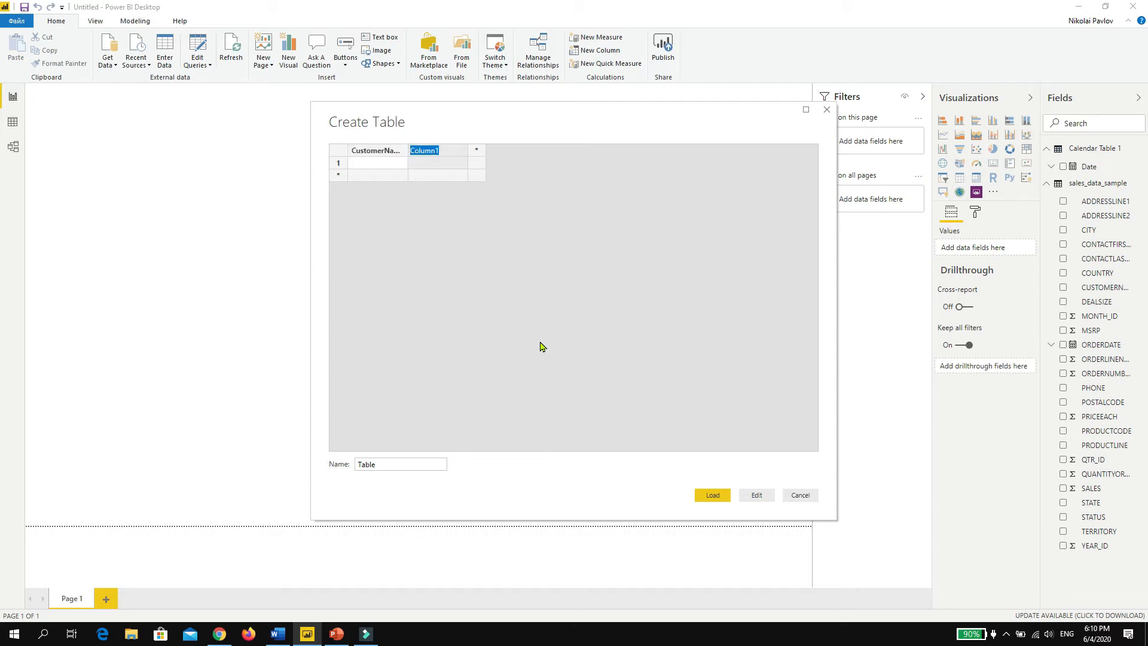
{"action": "type", "text": "Date of Birth"}
{"action": "key", "text": "Return"}
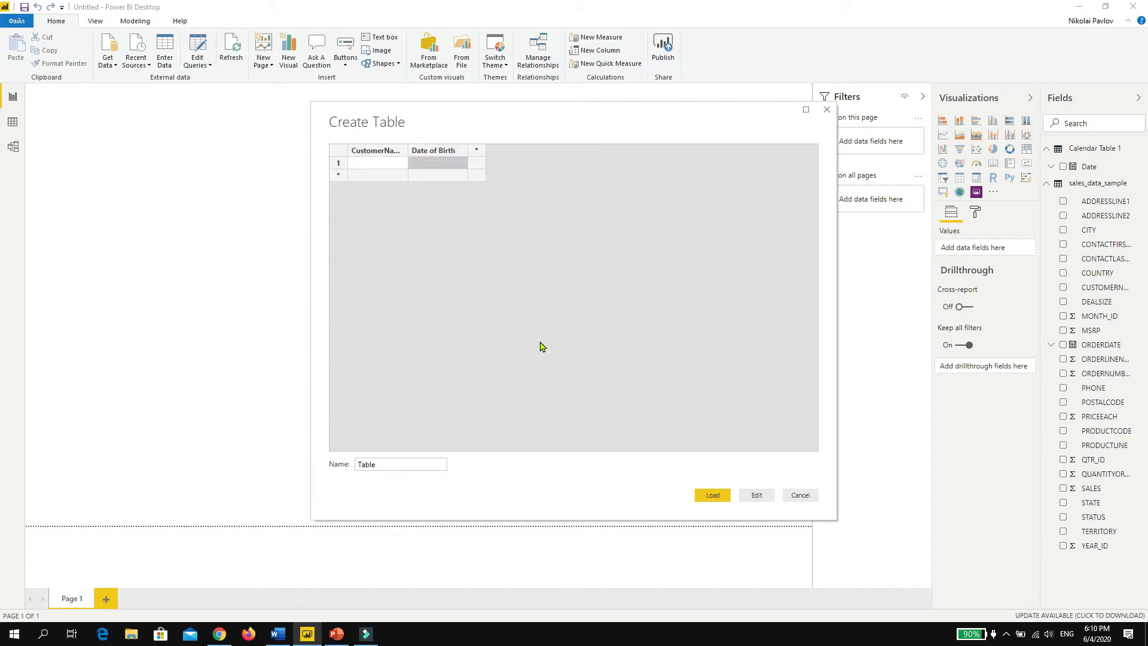
- Fill the CustomerName column with the surnames of three customers, one per row
{"action": "key", "text": "Left"}
{"action": "type", "text": "Smith"}
{"action": "key", "text": "Return"}
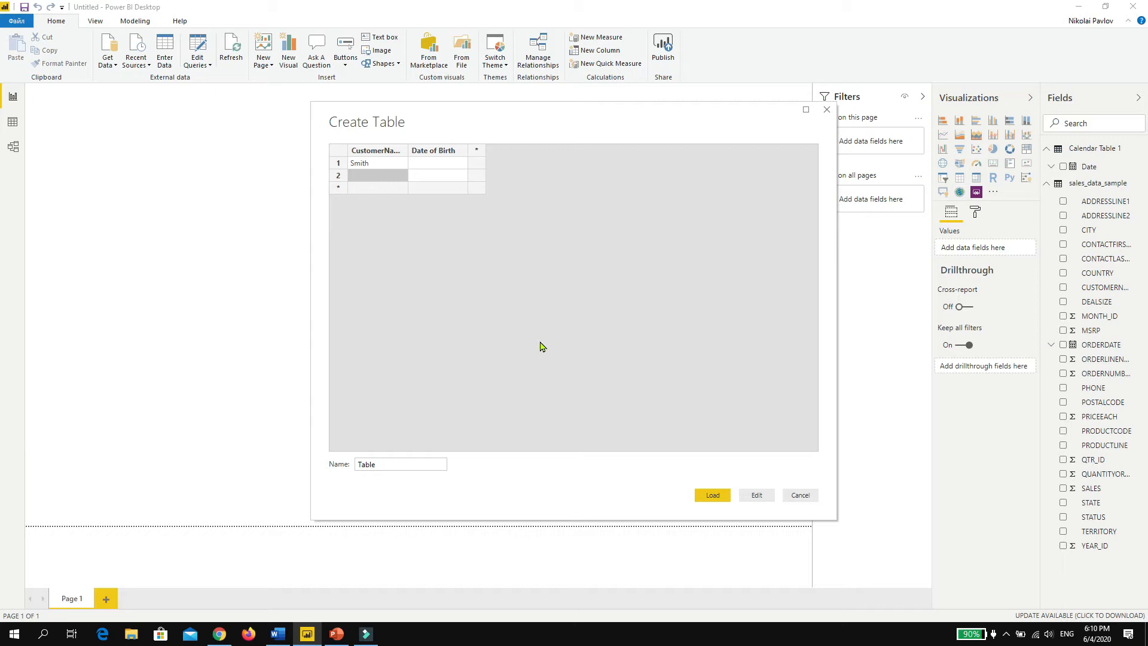
{"action": "type", "text": "Jones"}
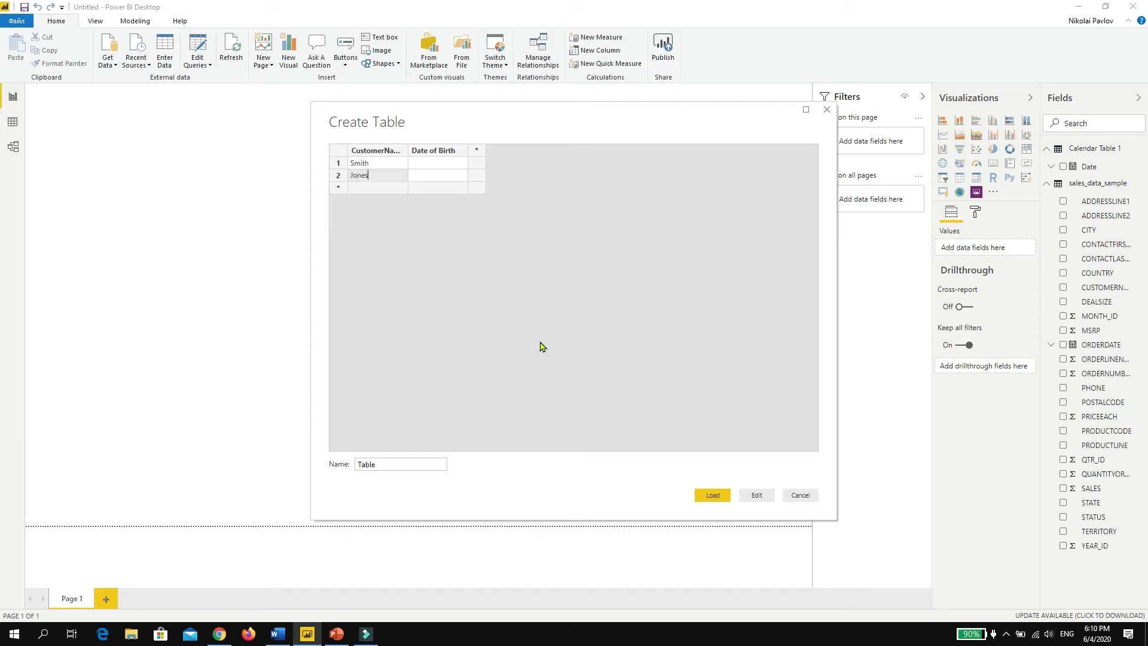
{"action": "key", "text": "Return"}
{"action": "type", "text": "Peters"}
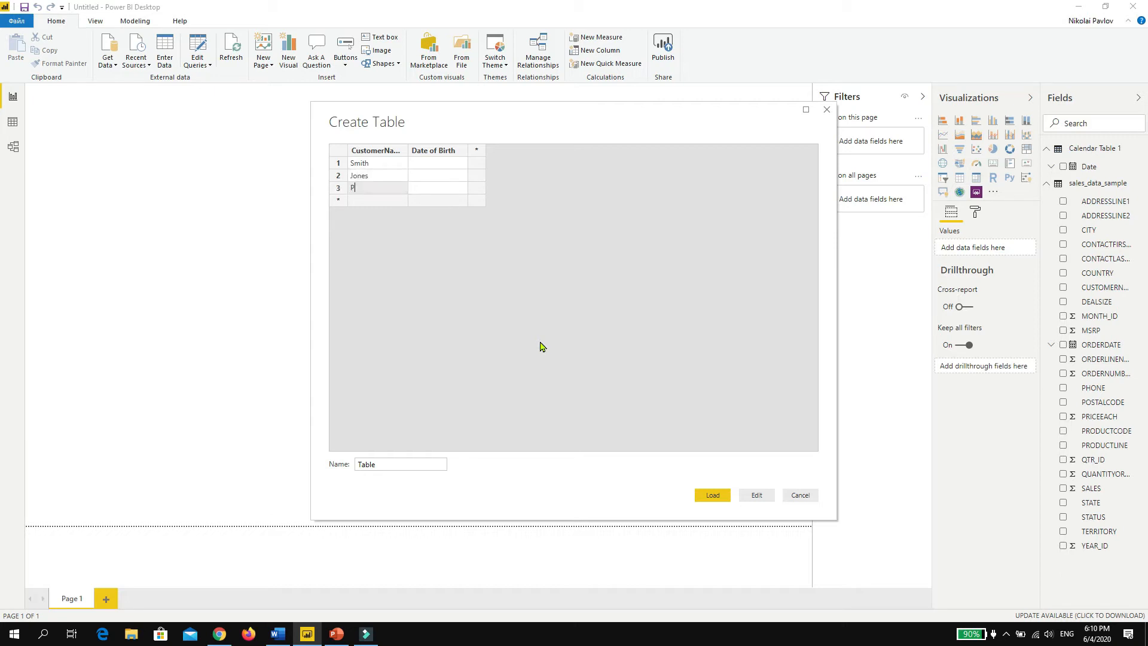
- Enter a date of birth for each of the three customers and load the table into the model
{"action": "key", "text": "Tab"}
{"action": "key", "text": "Up"}
{"action": "key", "text": "Up"}
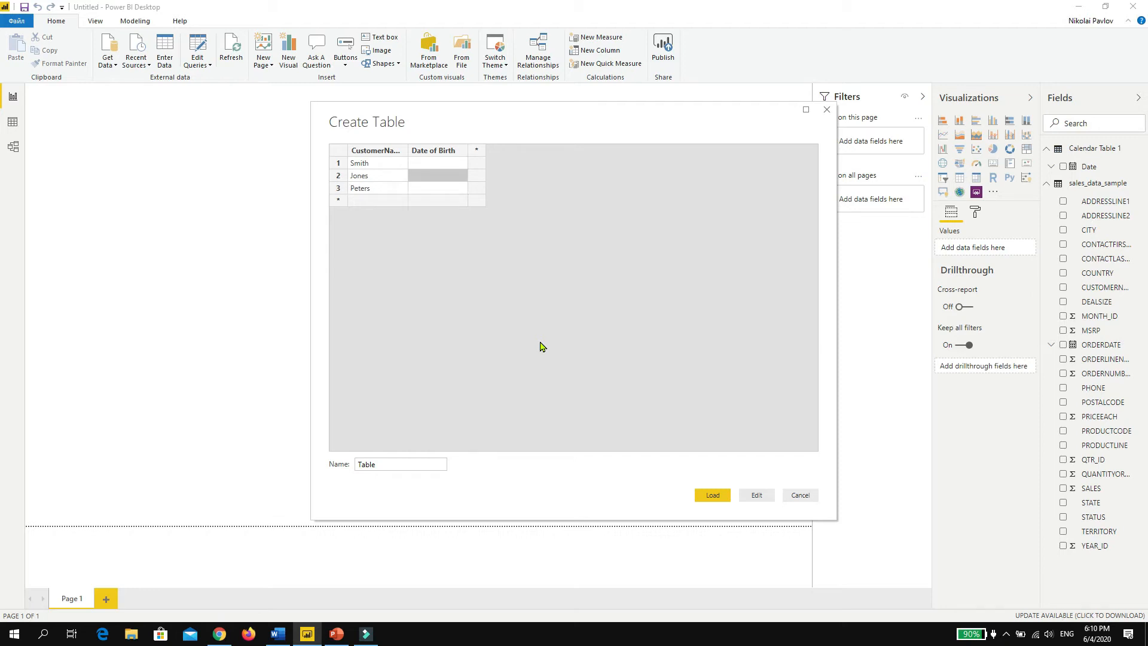
{"action": "type", "text": "19"}
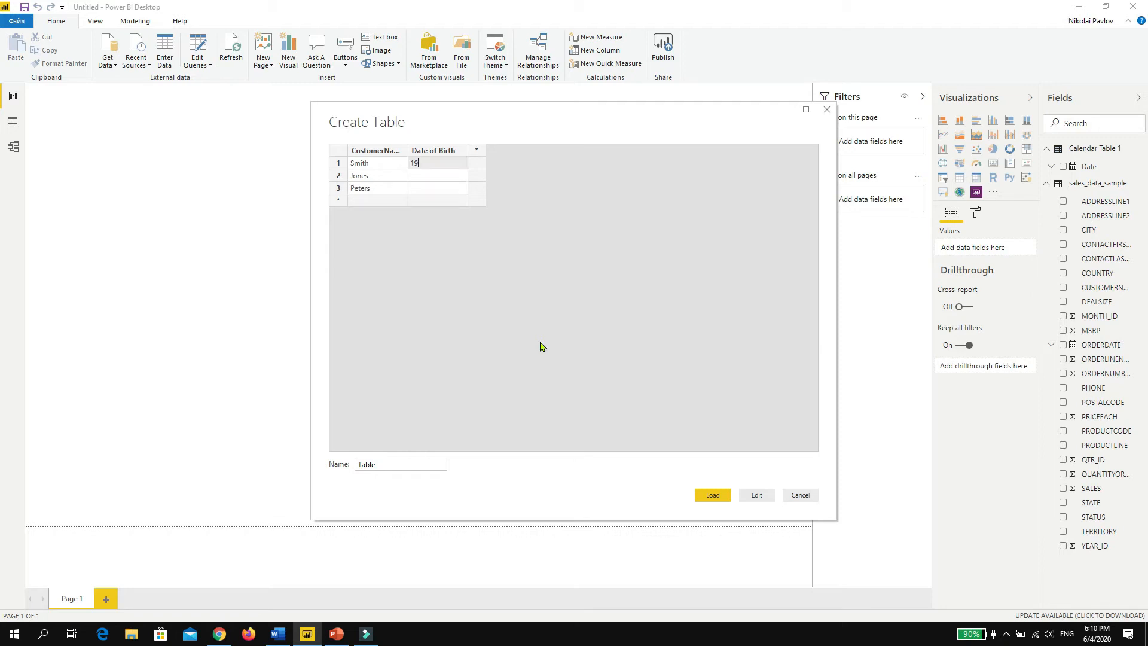
{"action": "type", "text": "63-01-01"}
{"action": "key", "text": "Return"}
{"action": "type", "text": "19"}
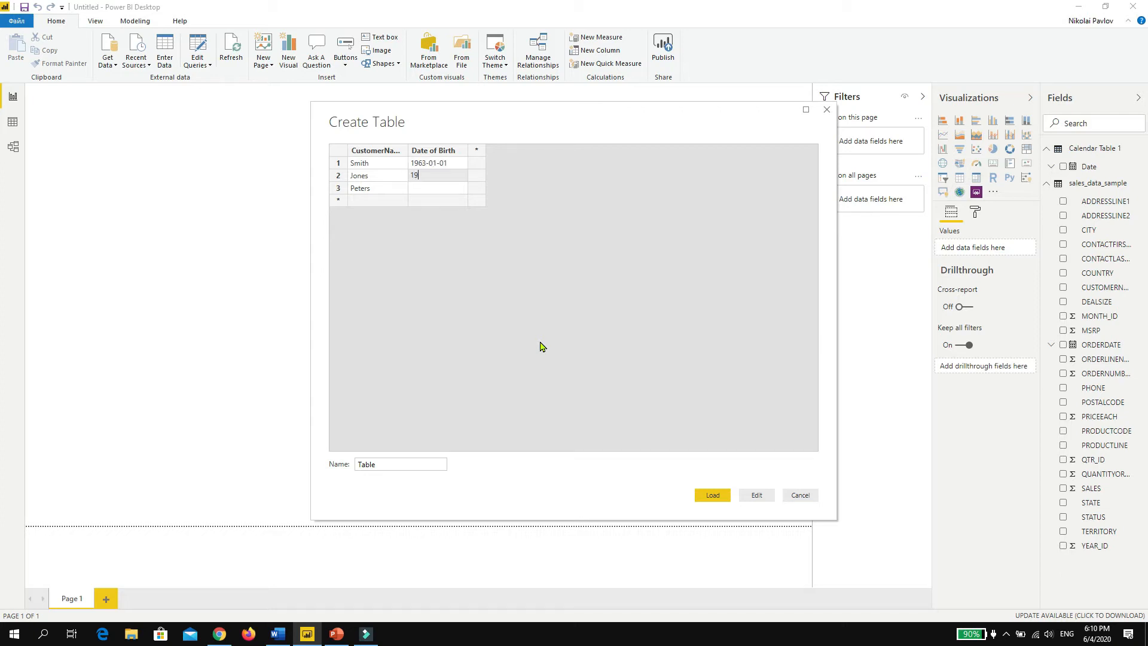
{"action": "type", "text": "83-02-02"}
{"action": "key", "text": "Return"}
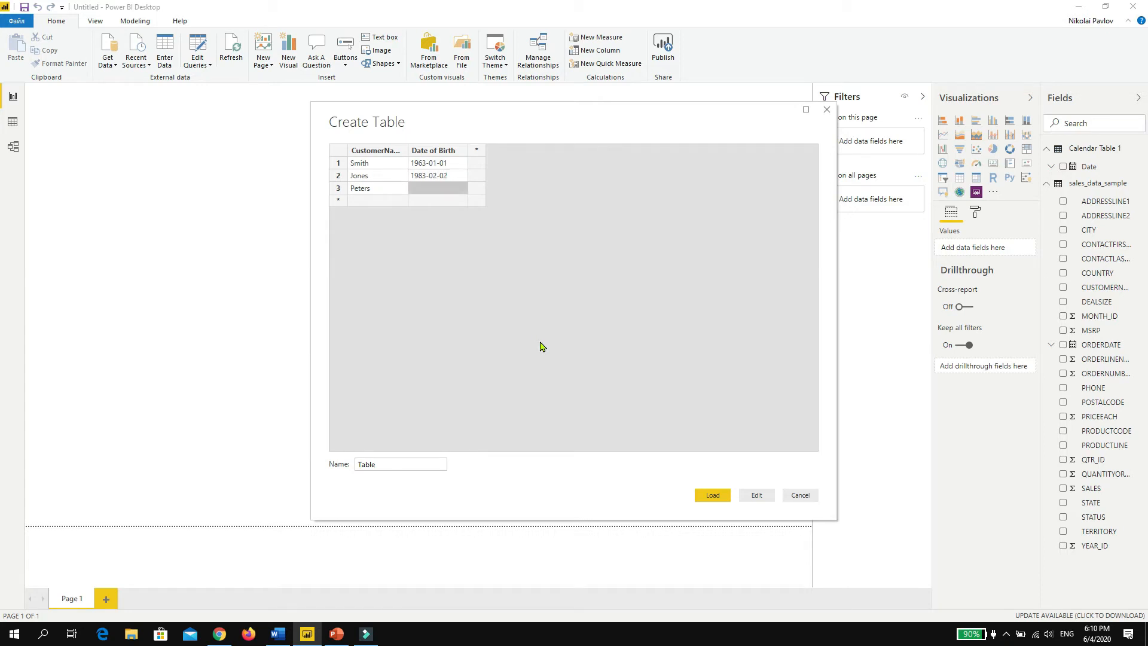
{"action": "type", "text": "1996-03-03"}
{"action": "key", "text": "Return"}
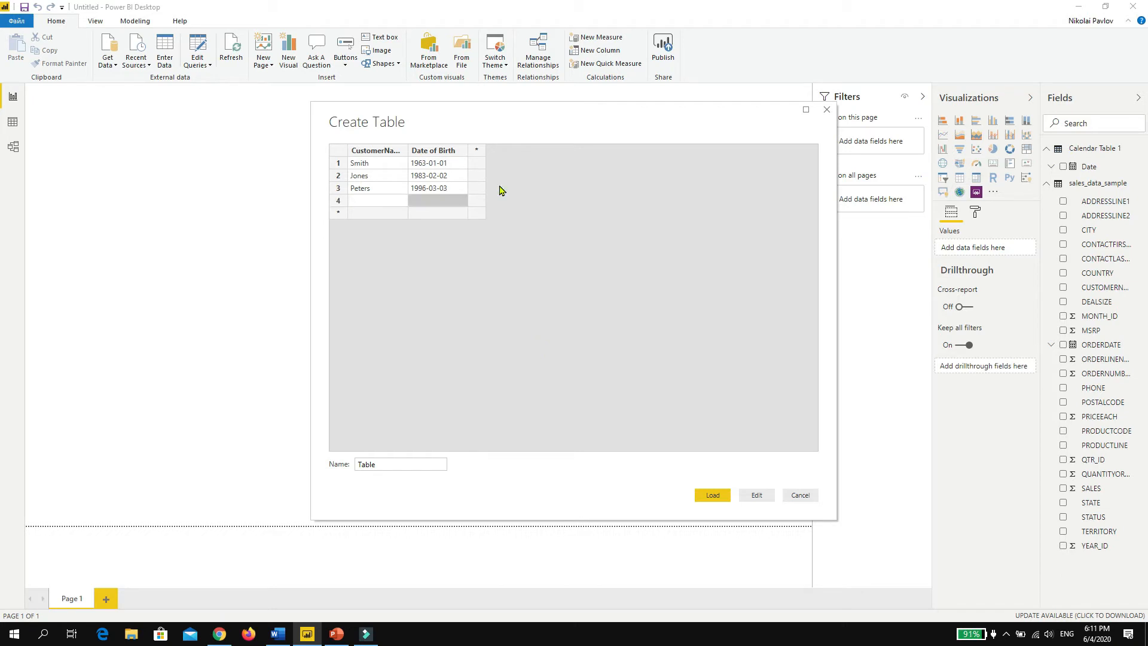
{"action": "left_click", "coordinate": [435, 190]}
{"action": "left_click", "coordinate": [715, 496]}
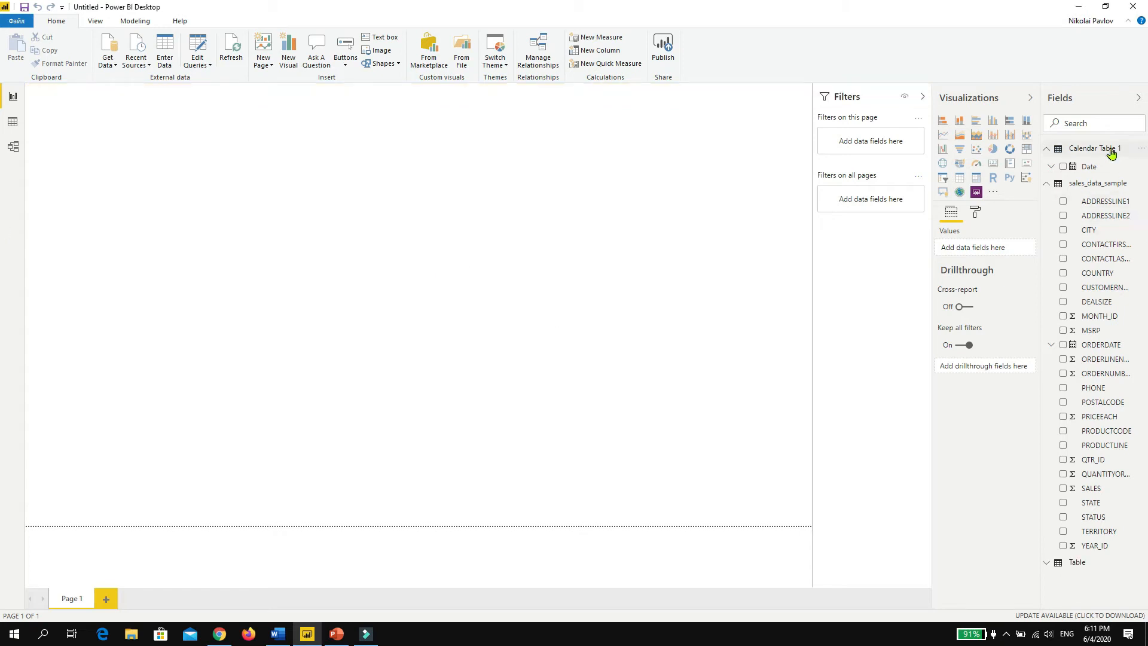
- Review the dates in Calendar Table 1's Date column in the data view and delete that table from the model
{"action": "left_click", "coordinate": [1094, 169]}
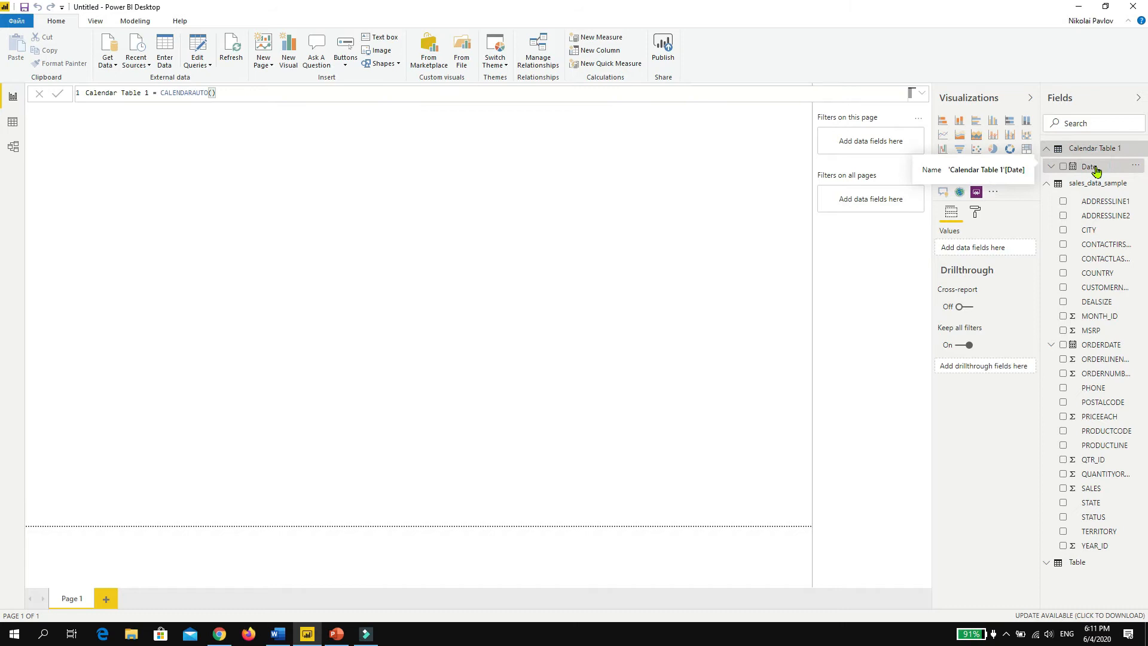
{"action": "left_click", "coordinate": [12, 122]}
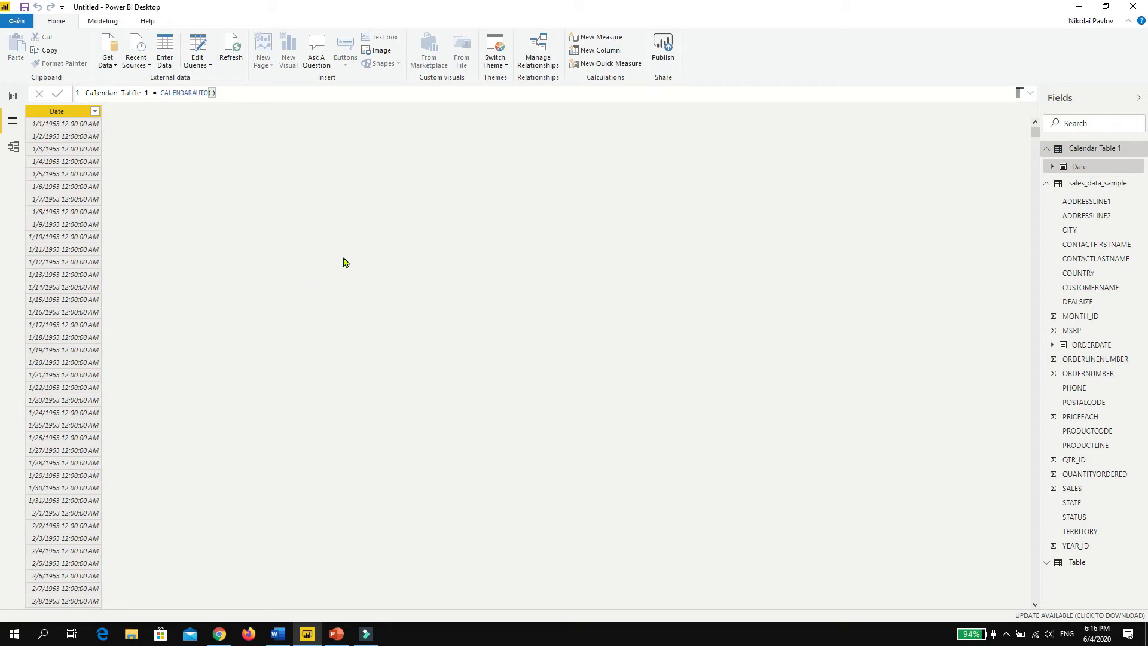
{"action": "left_click", "coordinate": [1140, 148]}
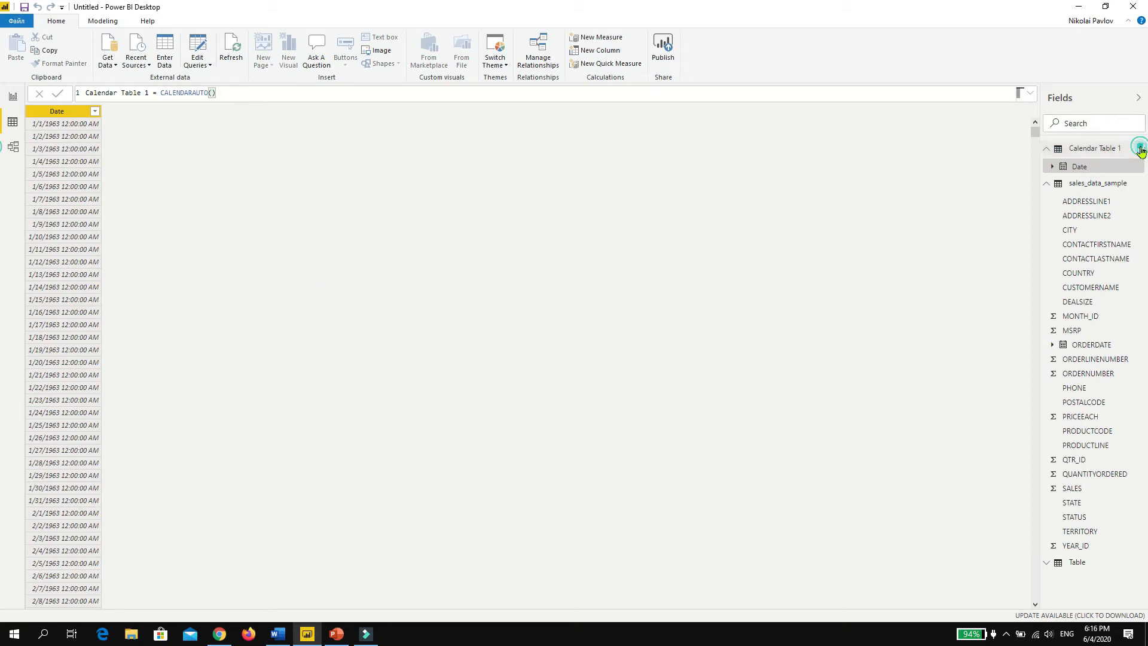
{"action": "left_click", "coordinate": [1089, 233]}
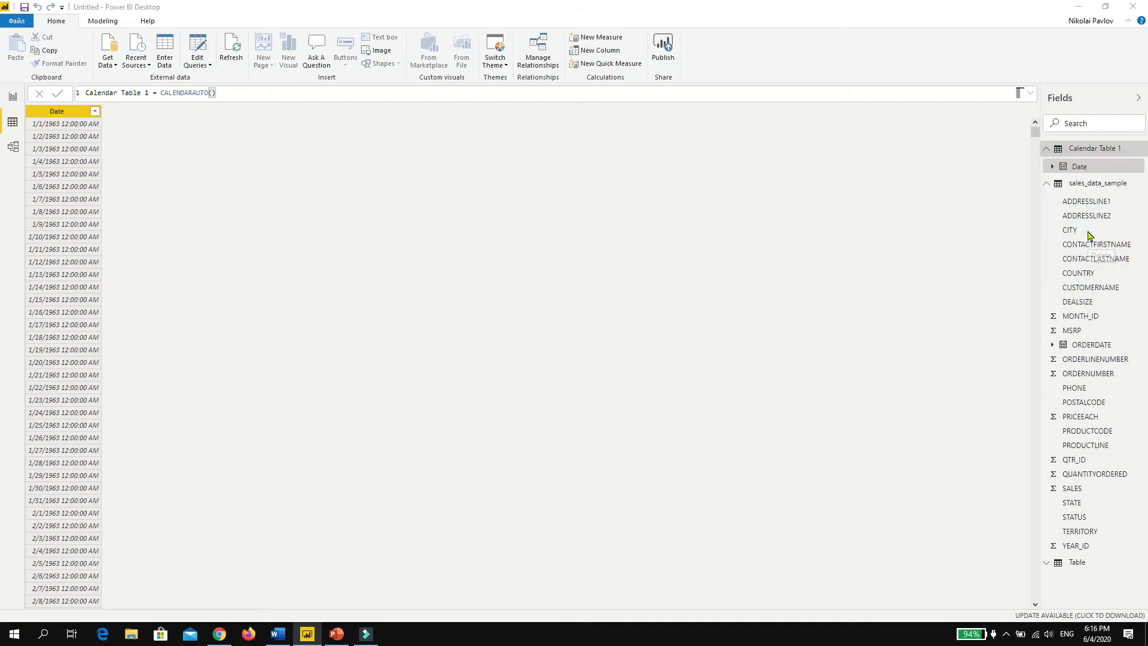
{"action": "left_click", "coordinate": [633, 334]}
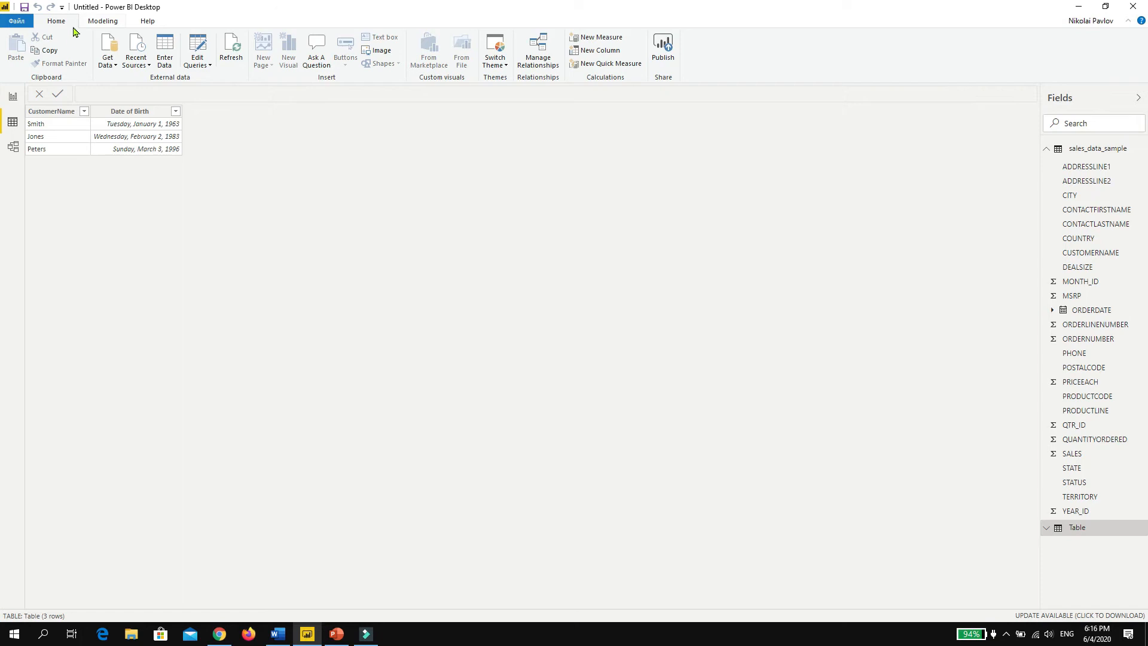
- Start a new calculated table named Proper Calendar Table that uses the CALENDAR function
{"action": "left_click", "coordinate": [12, 96]}
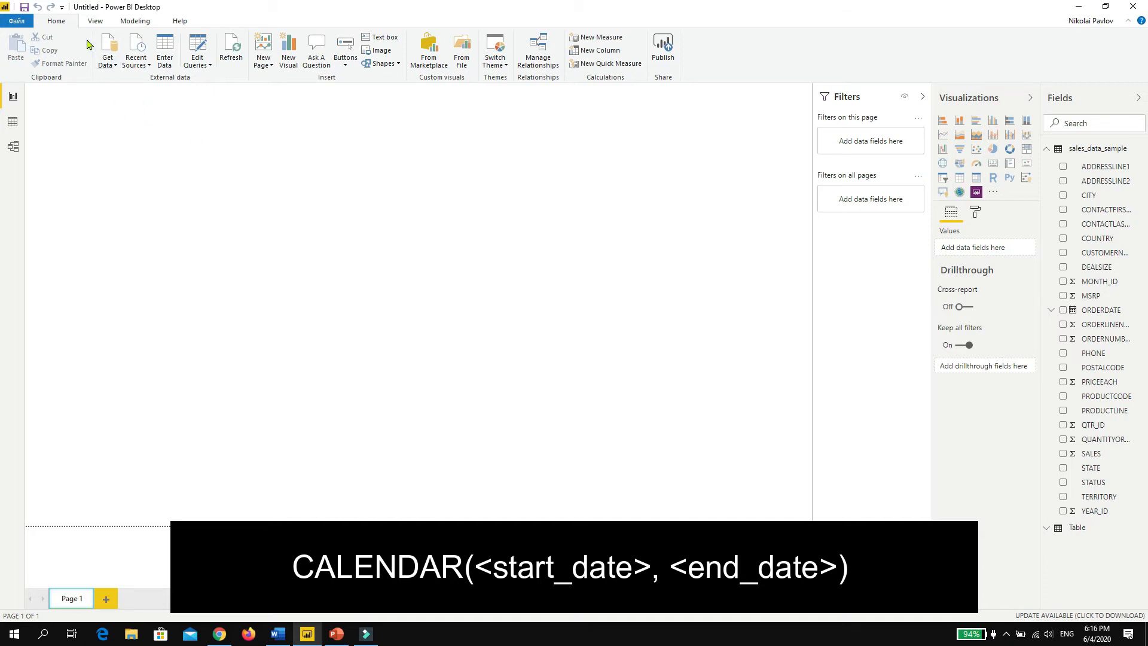
{"action": "left_click", "coordinate": [132, 23]}
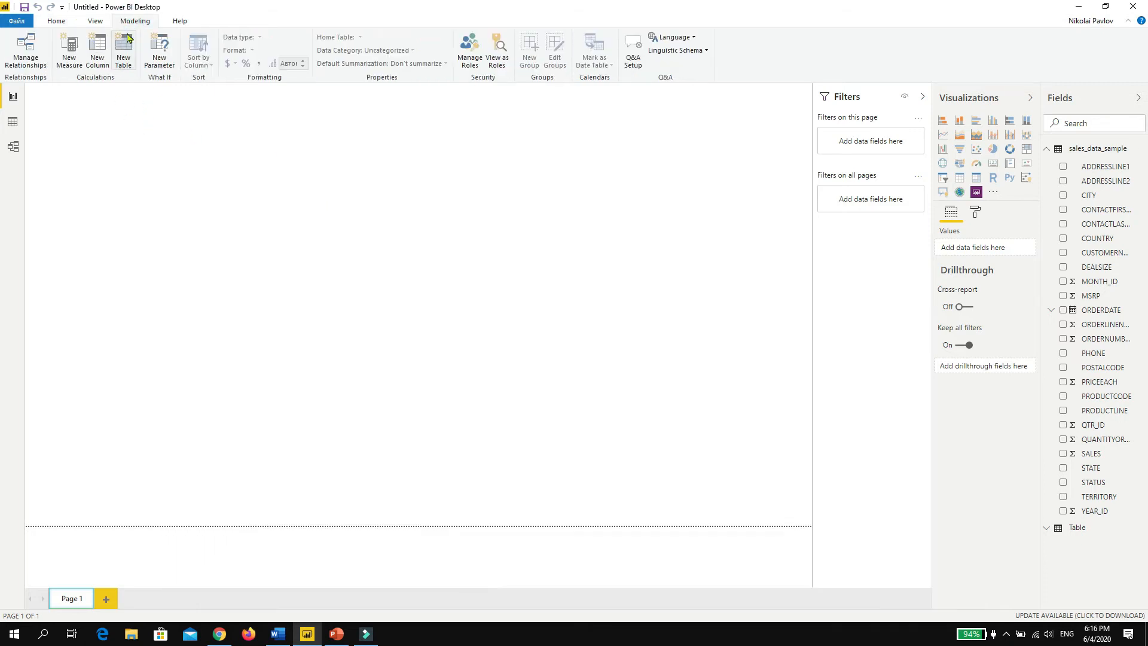
{"action": "left_click", "coordinate": [125, 48]}
{"action": "type", "text": "Proper Calendar Table = "}
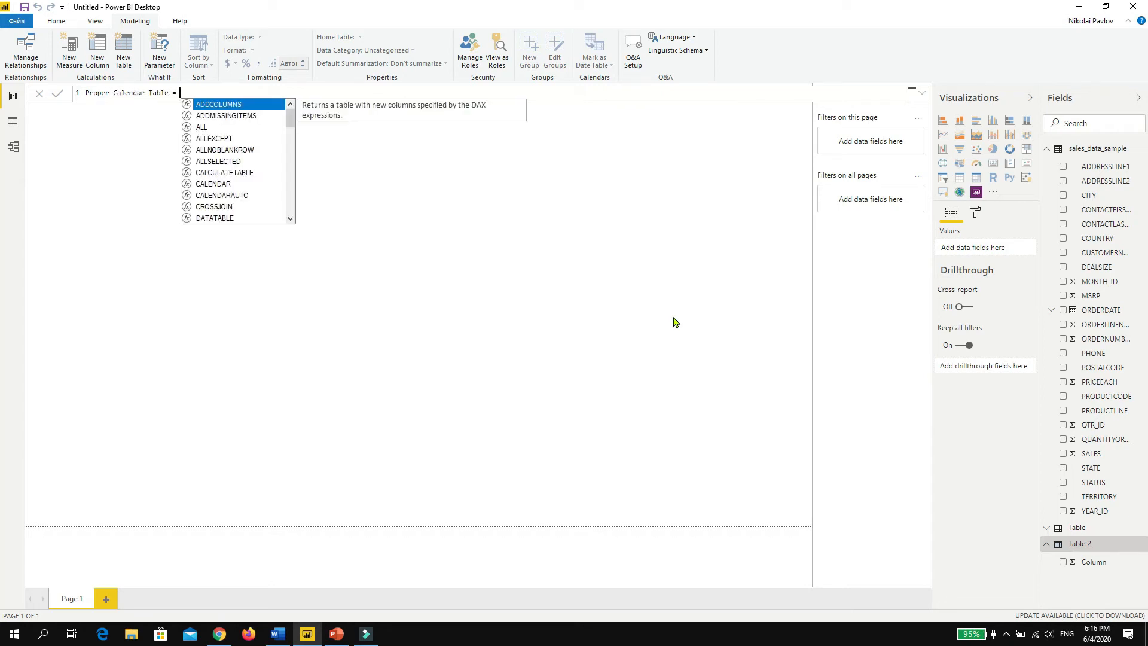
{"action": "type", "text": "CALENDAR("}
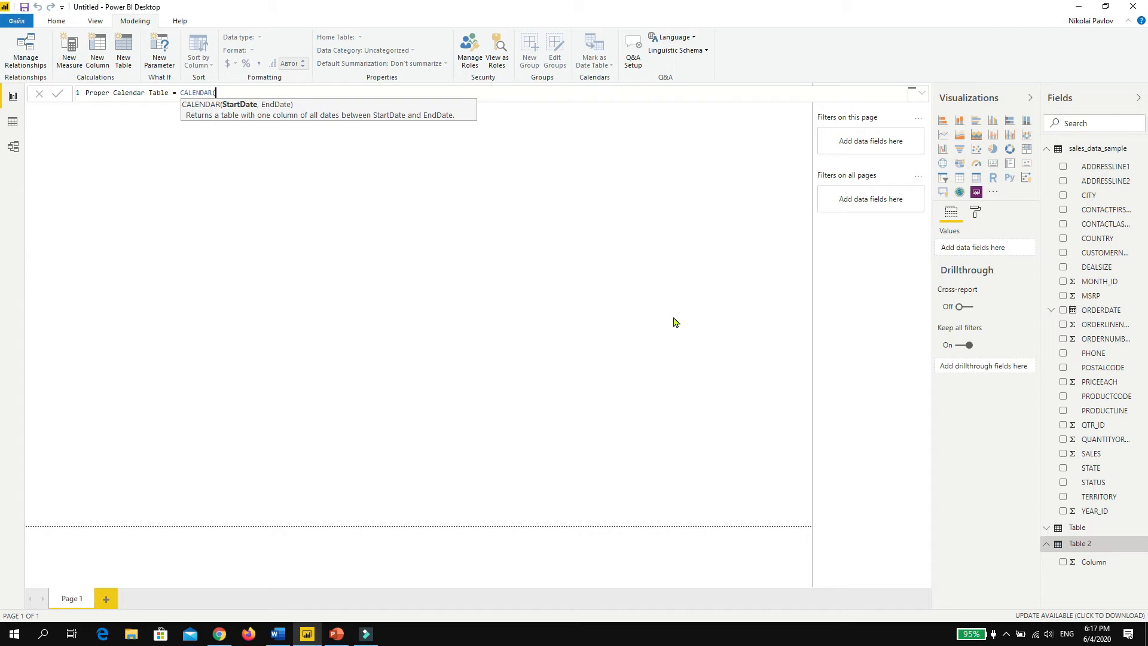
- Give the CALENDAR function the start date DATE(2003, 1, 1)
{"action": "type", "text": "da"}
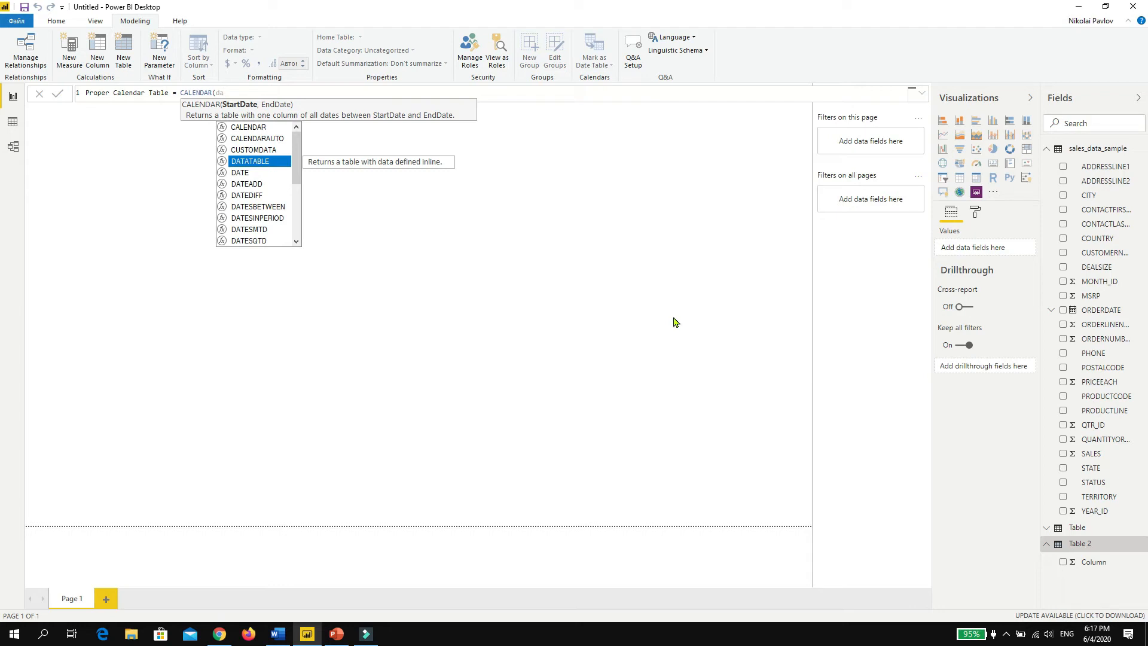
{"action": "type", "text": "te"}
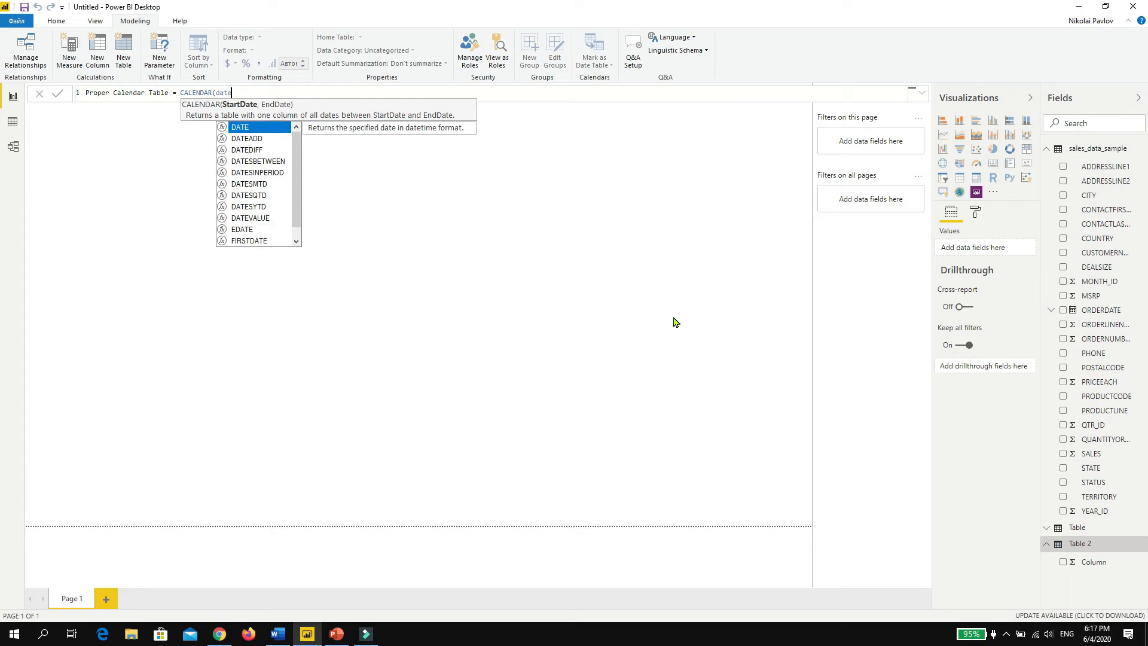
{"action": "key", "text": "Tab"}
{"action": "type", "text": "2003, 1, 1"}
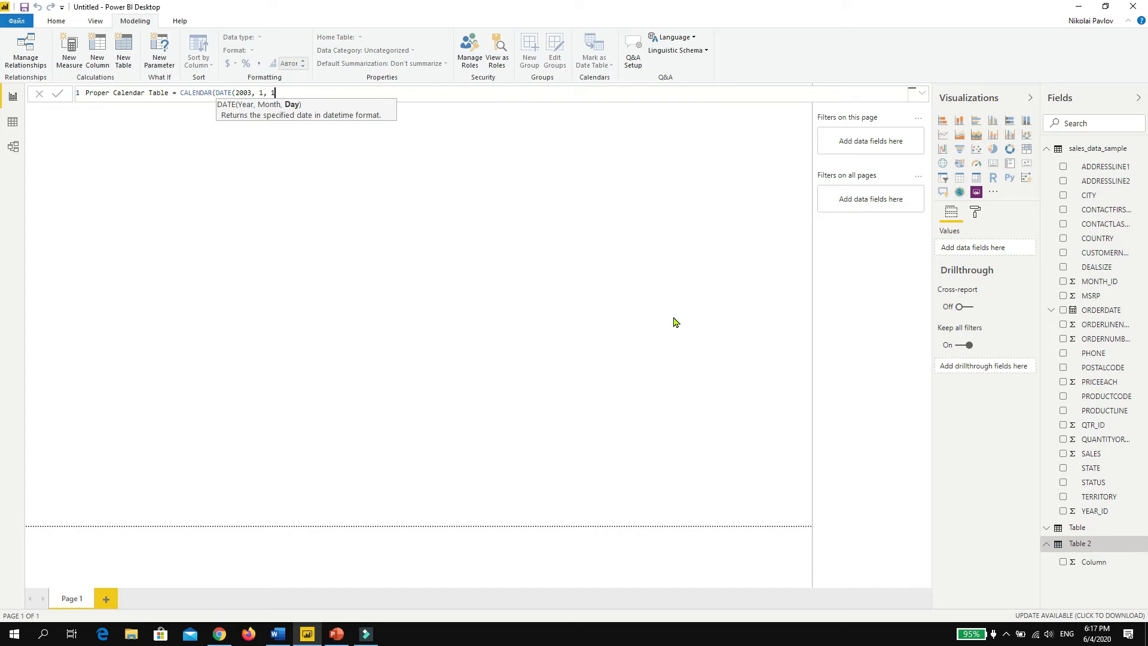
{"action": "type", "text": "),"}
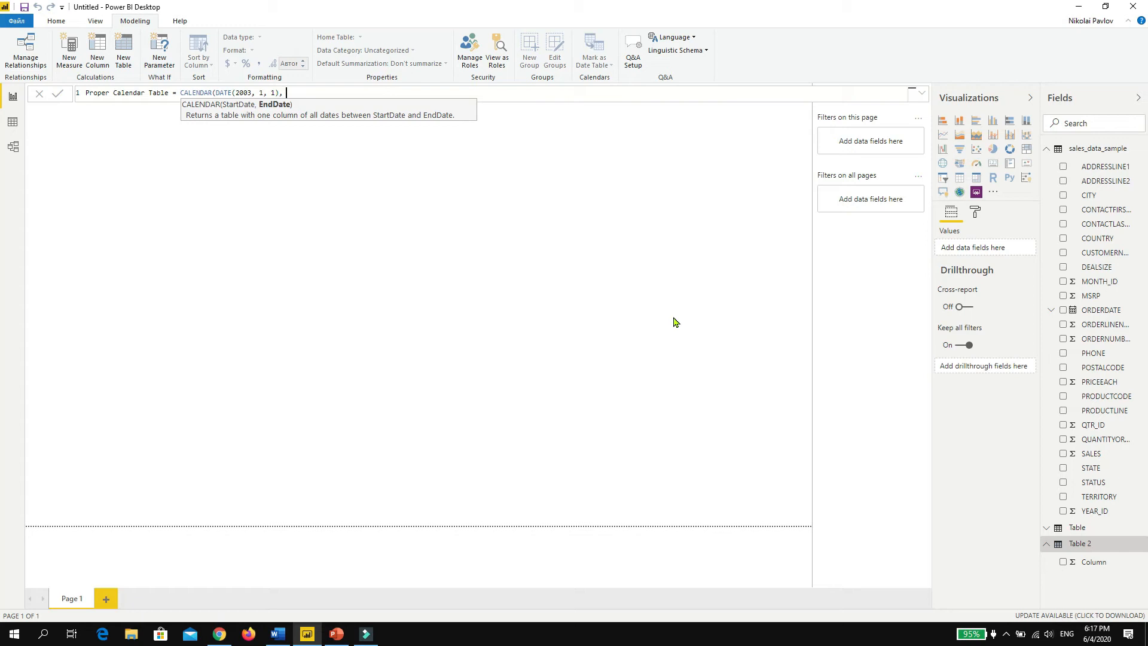
- Add DATE(2005, 12, 31) as the end date and commit the Proper Calendar Table formula
{"action": "type", "text": " date"}
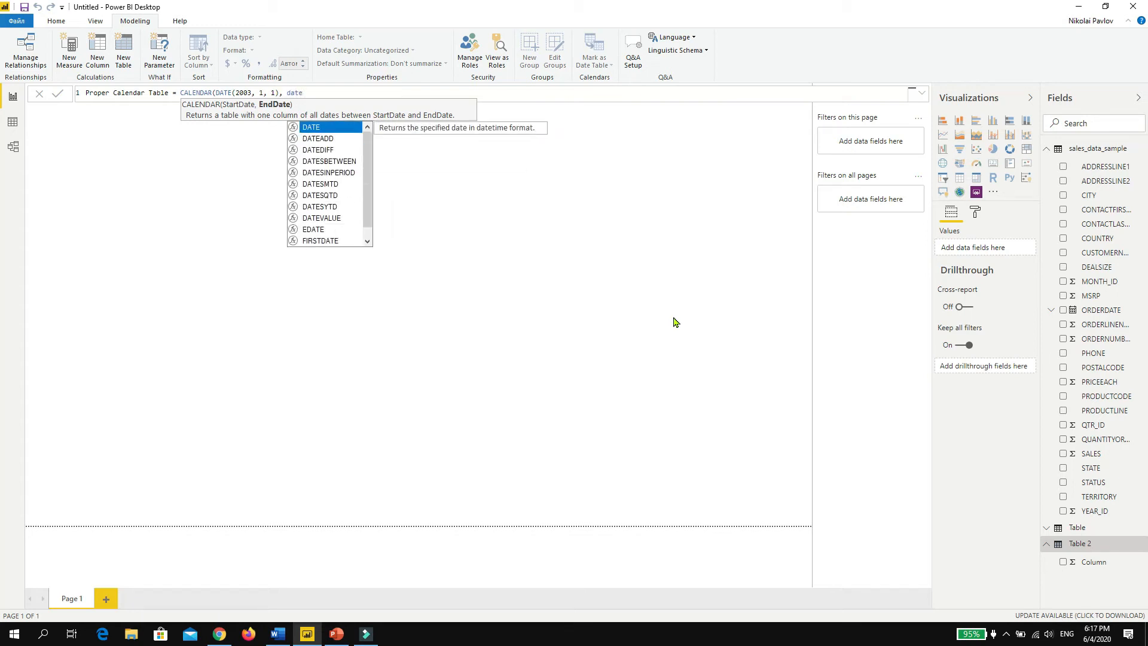
{"action": "key", "text": "Tab"}
{"action": "type", "text": "200"}
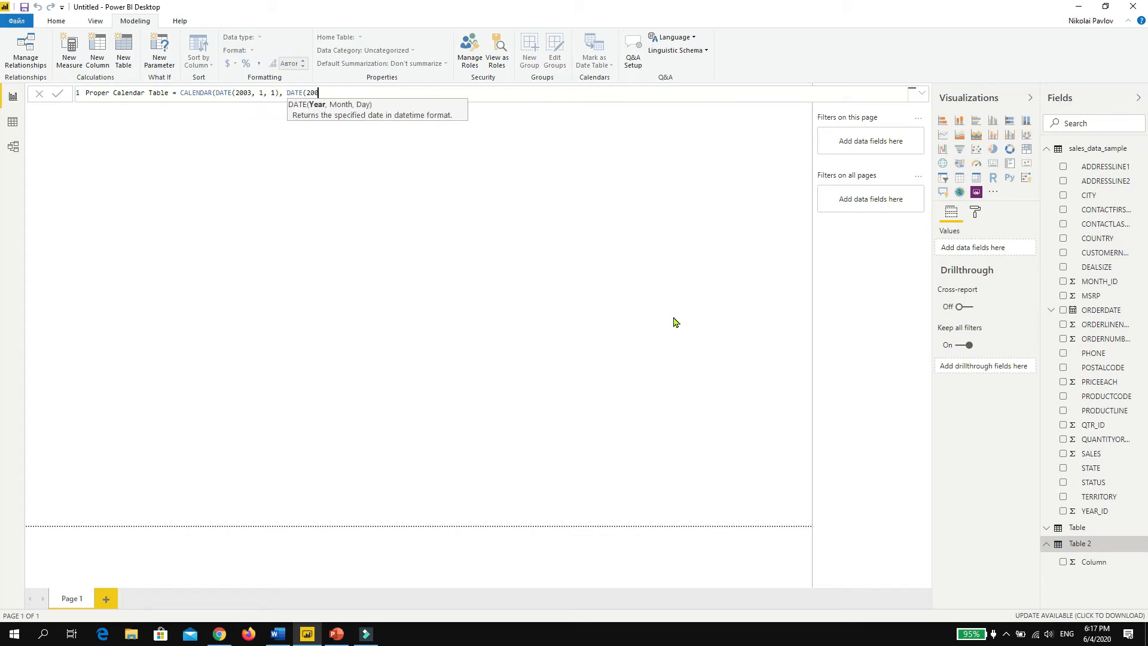
{"action": "type", "text": "5, 12, 31)"}
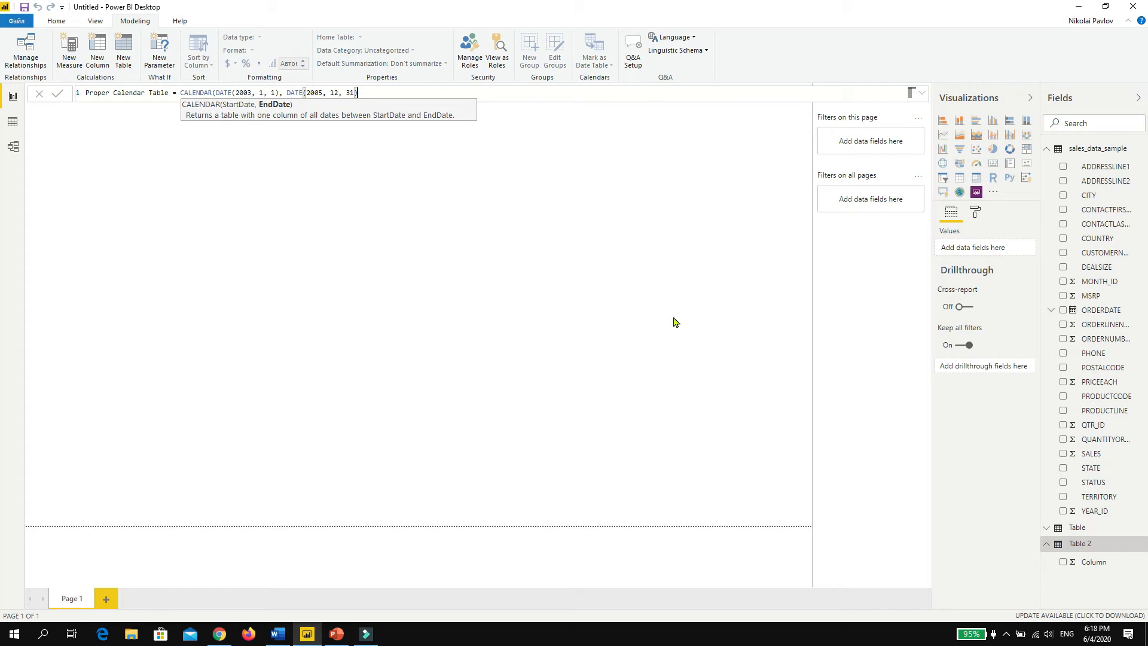
{"action": "type", "text": ")"}
{"action": "key", "text": "Return"}
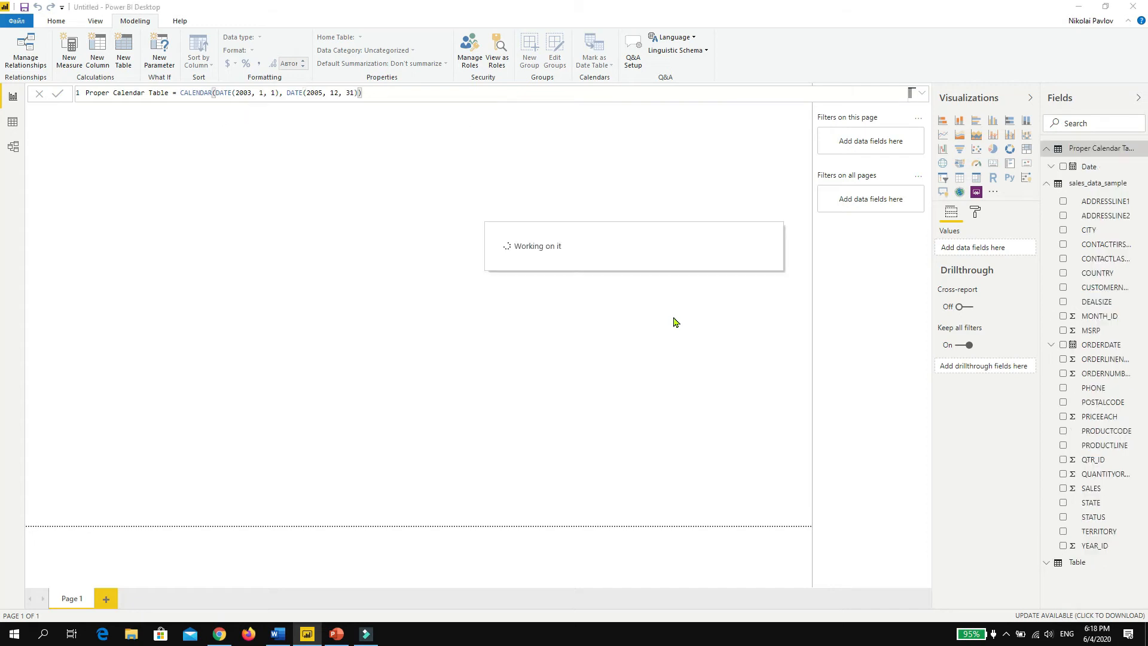
- Examine the Date column of Proper Calendar Table in the data view
{"action": "left_click", "coordinate": [1079, 168]}
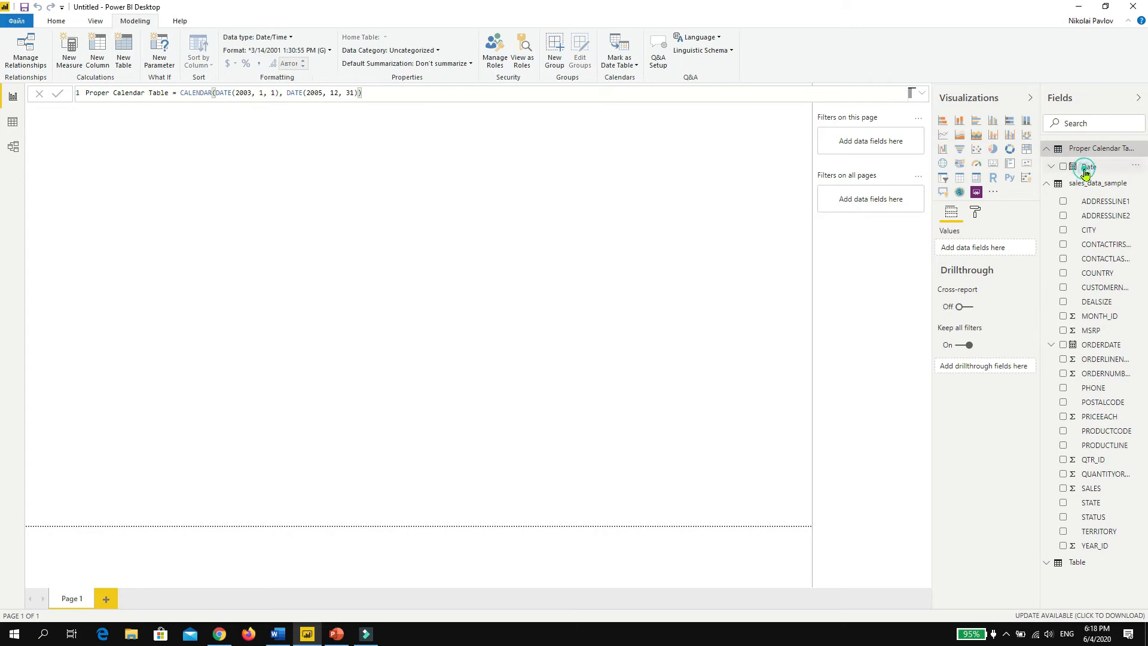
{"action": "left_click", "coordinate": [13, 121]}
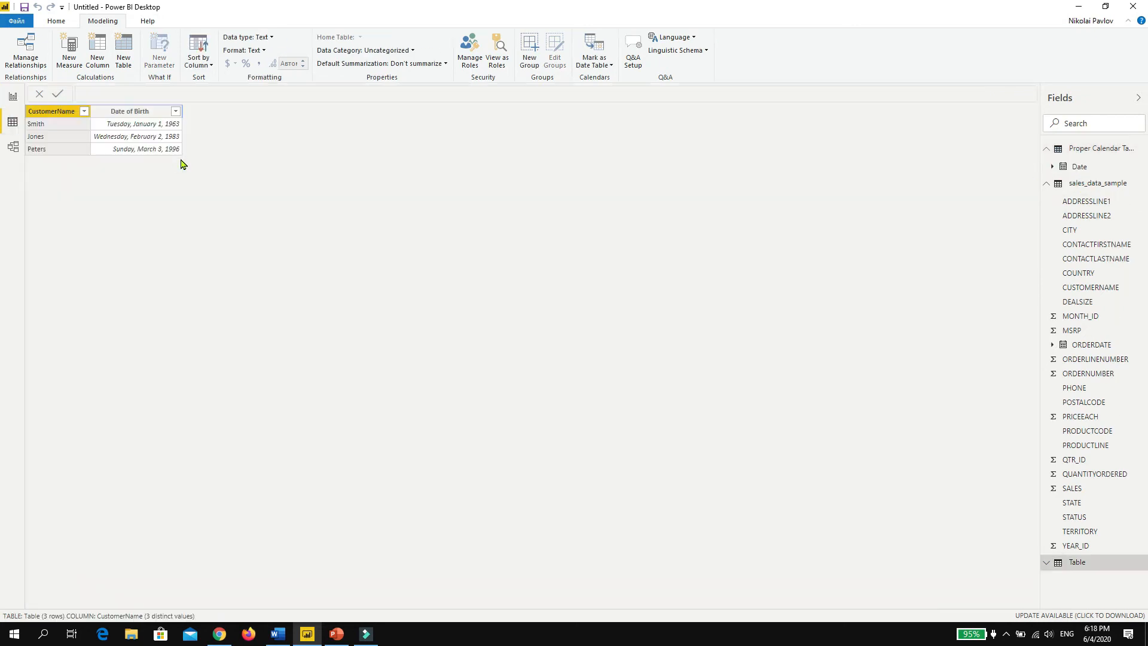
{"action": "left_click", "coordinate": [1091, 166]}
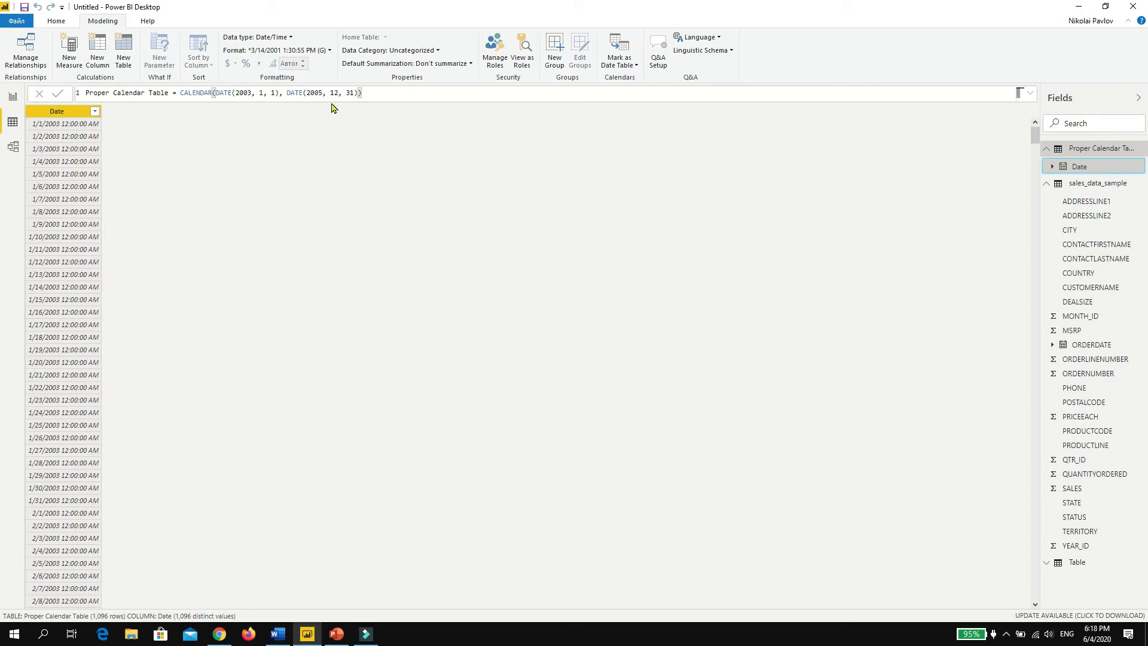
- Remove both DATE arguments from the Proper Calendar Table formula and begin a MIN function as the start date
{"action": "key", "text": "BackSpace"}
{"action": "key", "text": "BackSpace"}
{"action": "key", "text": "BackSpace"}
{"action": "key", "text": "BackSpace"}
{"action": "key", "text": "BackSpace"}
{"action": "key", "text": "BackSpace"}
{"action": "key", "text": "BackSpace"}
{"action": "key", "text": "BackSpace"}
{"action": "key", "text": "BackSpace"}
{"action": "key", "text": "BackSpace"}
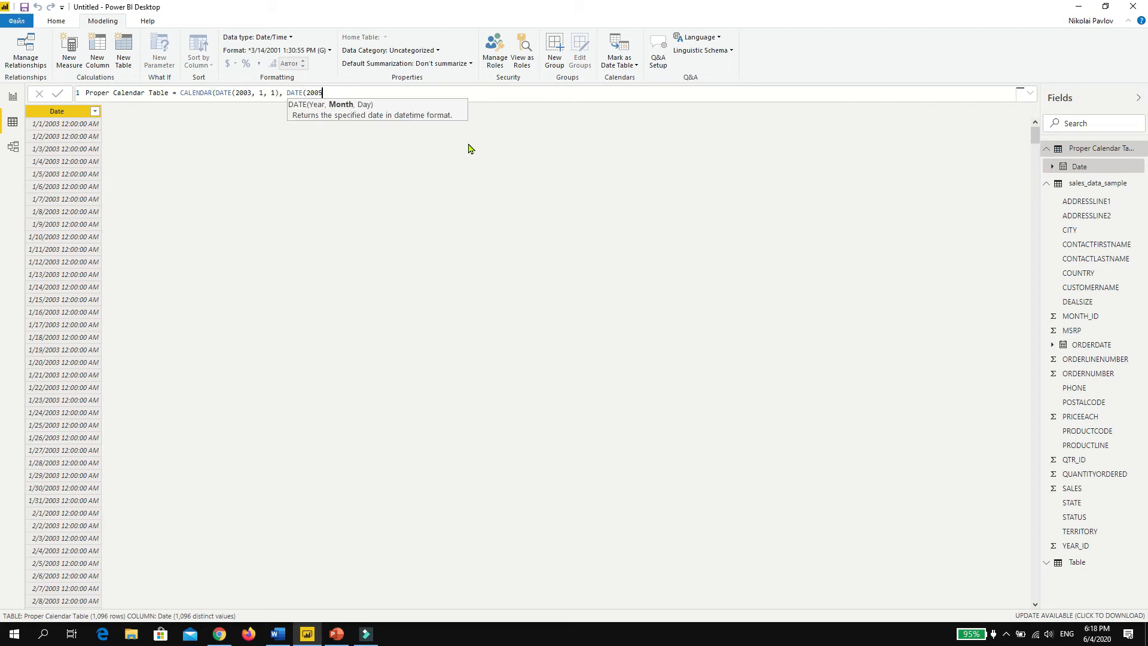
{"action": "key", "text": "BackSpace"}
{"action": "key", "text": "BackSpace"}
{"action": "key", "text": "BackSpace"}
{"action": "key", "text": "BackSpace"}
{"action": "key", "text": "BackSpace"}
{"action": "key", "text": "BackSpace"}
{"action": "key", "text": "BackSpace"}
{"action": "key", "text": "BackSpace"}
{"action": "key", "text": "BackSpace"}
{"action": "key", "text": "BackSpace"}
{"action": "key", "text": "BackSpace"}
{"action": "key", "text": "BackSpace"}
{"action": "key", "text": "BackSpace"}
{"action": "key", "text": "BackSpace"}
{"action": "key", "text": "BackSpace"}
{"action": "key", "text": "BackSpace"}
{"action": "key", "text": "BackSpace"}
{"action": "key", "text": "BackSpace"}
{"action": "key", "text": "BackSpace"}
{"action": "key", "text": "BackSpace"}
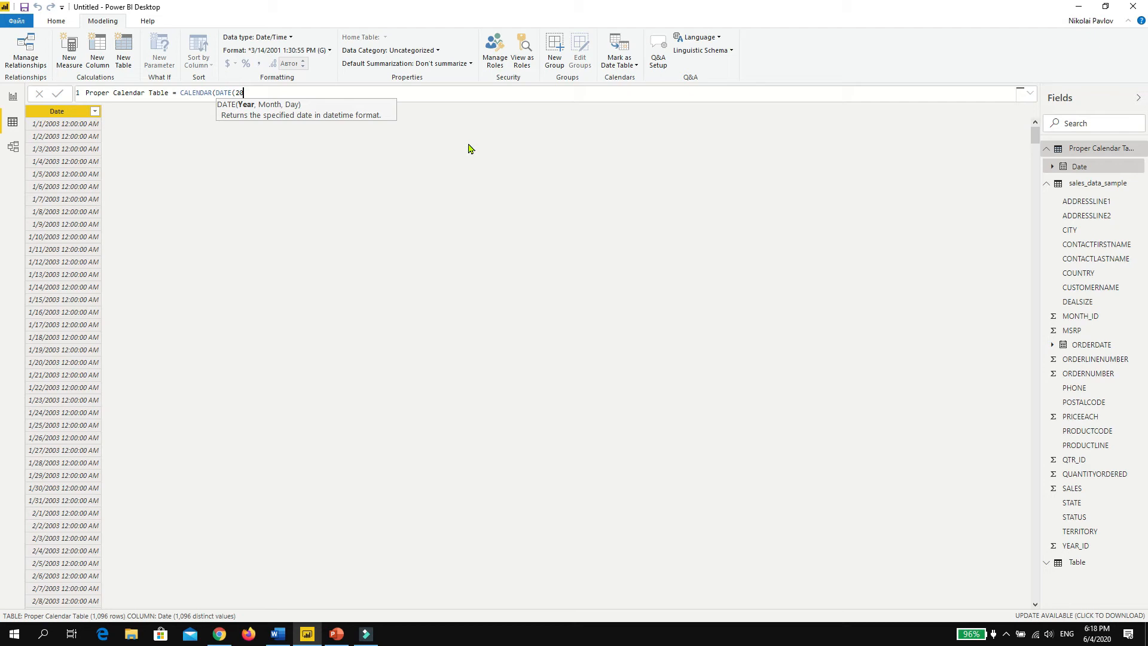
{"action": "key", "text": "BackSpace"}
{"action": "key", "text": "BackSpace"}
{"action": "key", "text": "BackSpace"}
{"action": "key", "text": "BackSpace"}
{"action": "key", "text": "BackSpace"}
{"action": "key", "text": "BackSpace"}
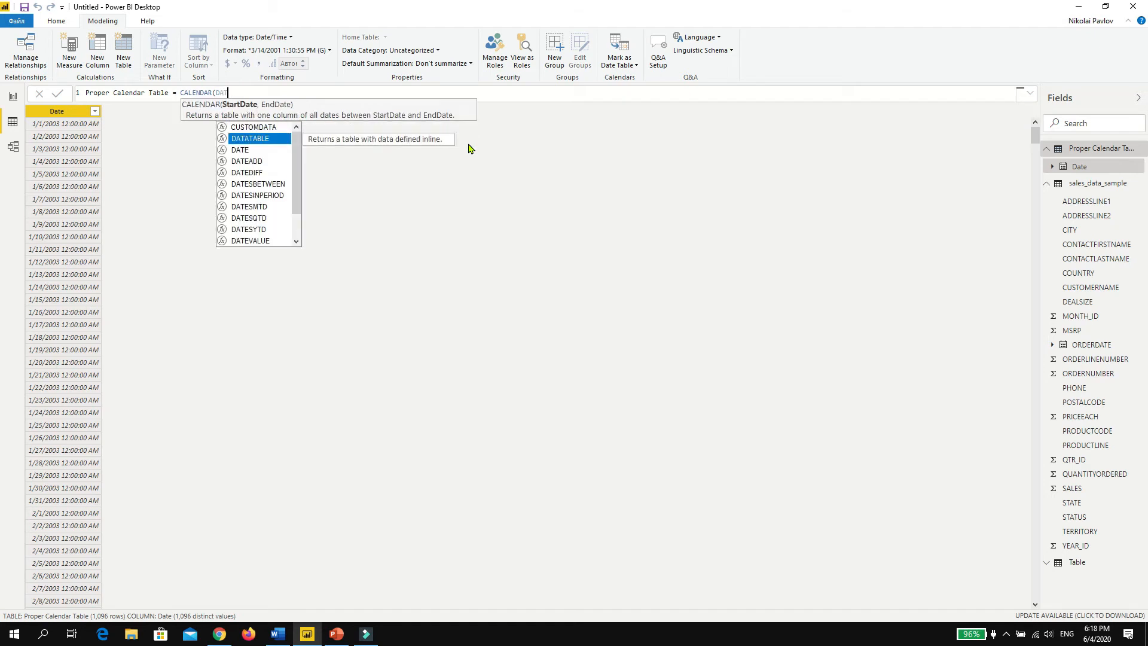
{"action": "key", "text": "BackSpace"}
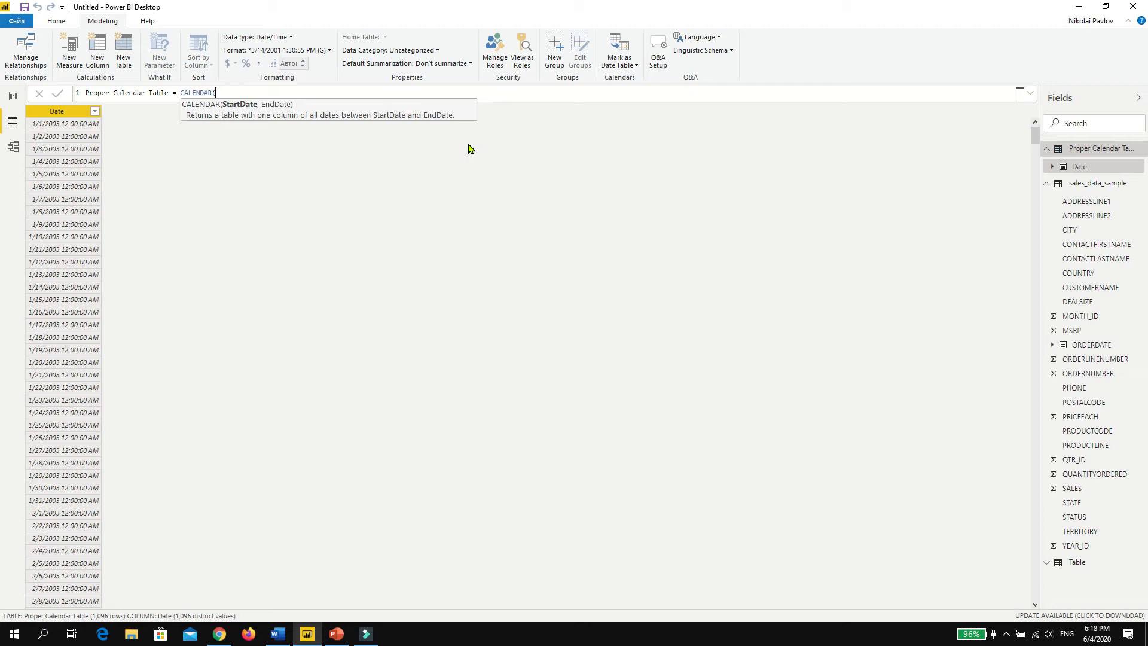
{"action": "type", "text": "MIN("}
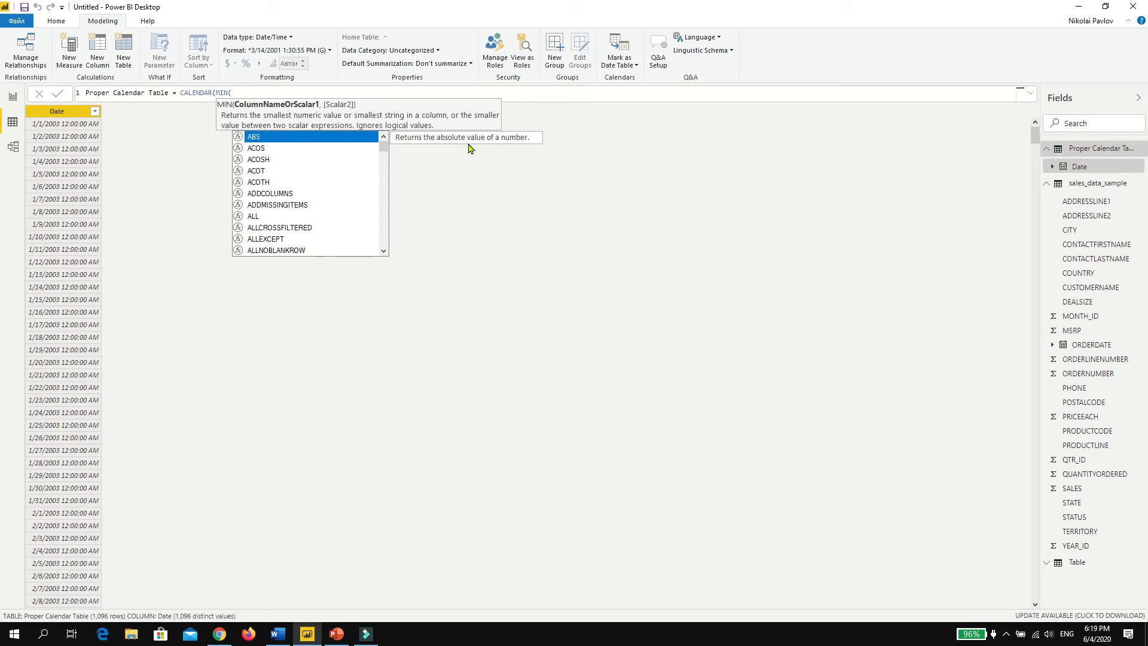
{"action": "type", "text": "dates"}
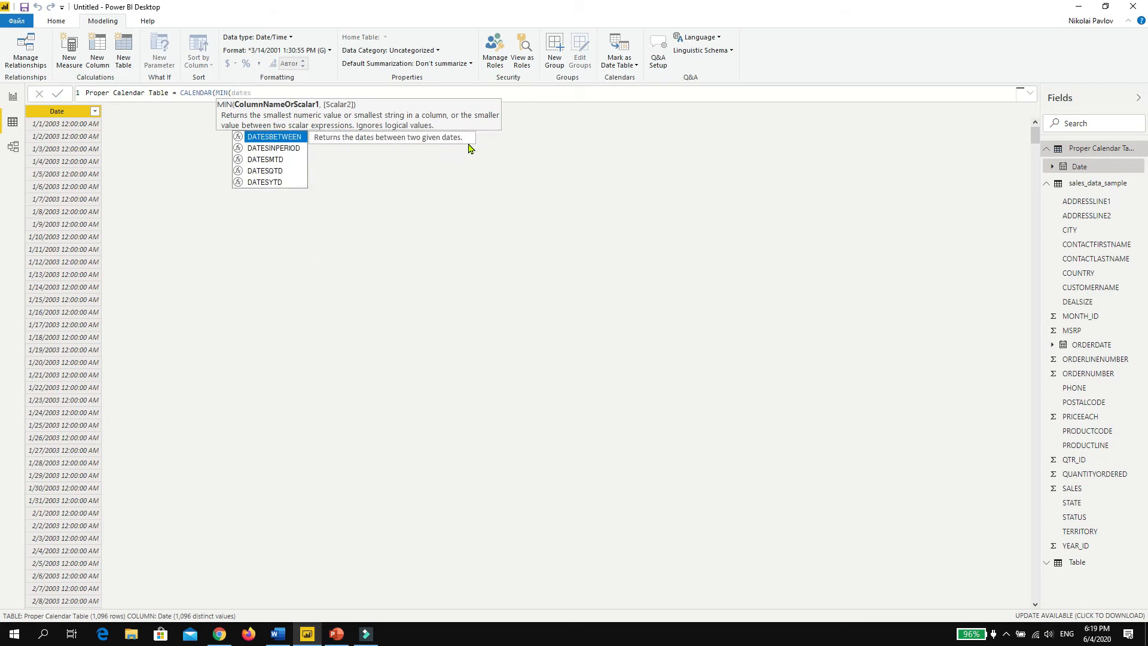
{"action": "key", "text": "BackSpace"}
{"action": "key", "text": "BackSpace"}
{"action": "key", "text": "BackSpace"}
{"action": "key", "text": "BackSpace"}
{"action": "key", "text": "BackSpace"}
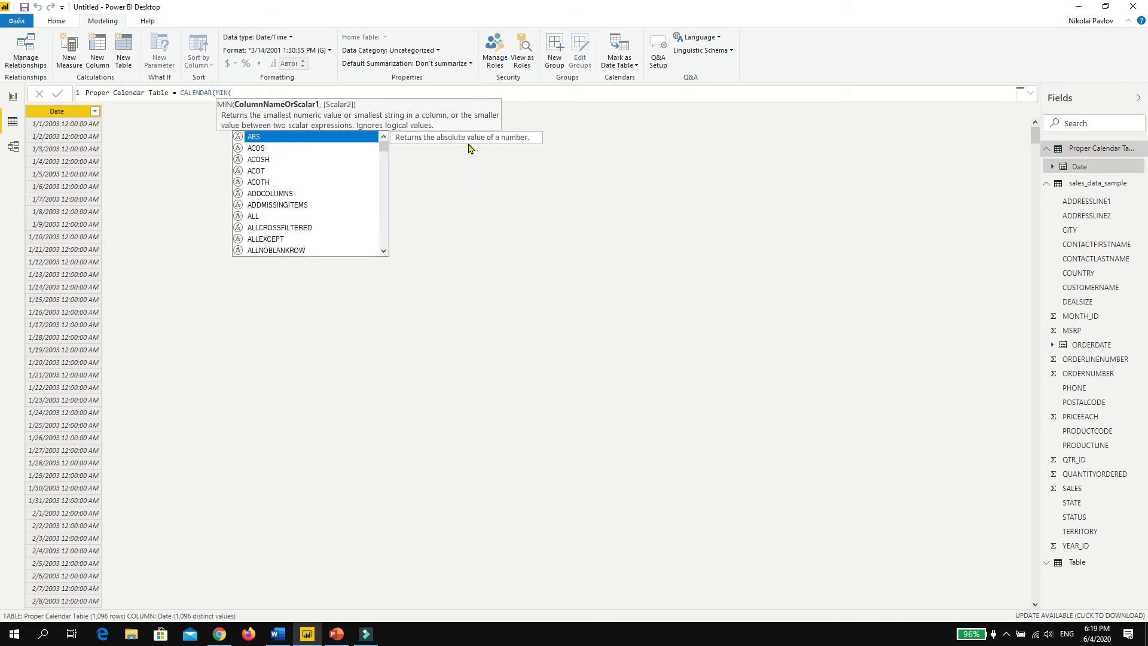
- Use sales_data_sample[ORDERDATE] as the MIN argument and close the start date expression
{"action": "type", "text": "order"}
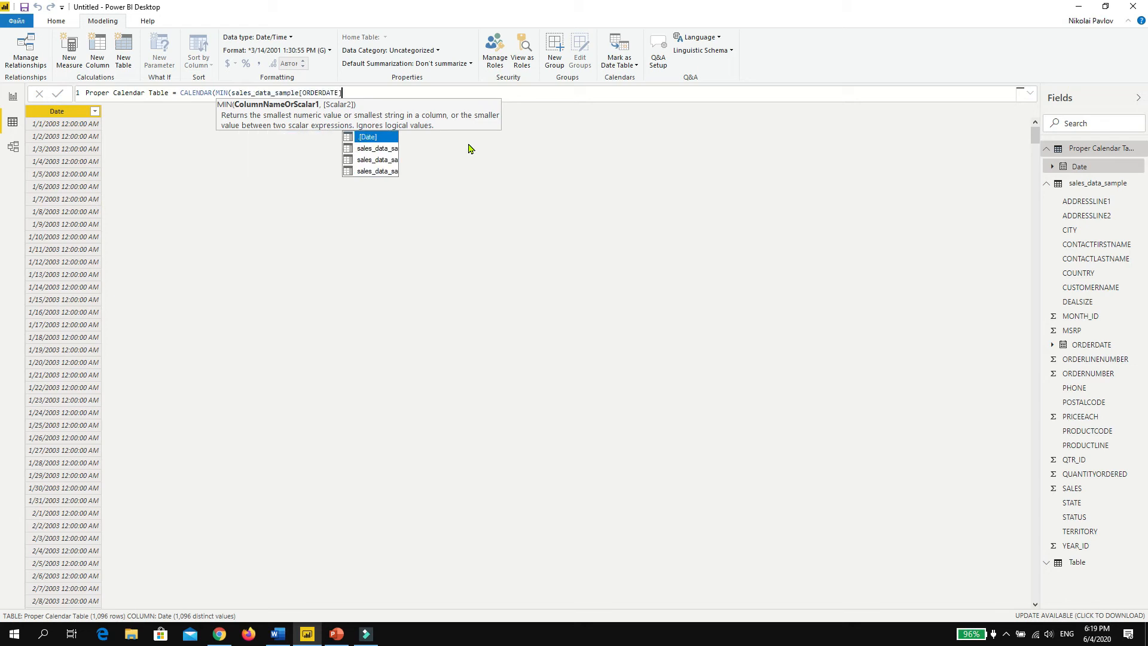
{"action": "key", "text": "Tab"}
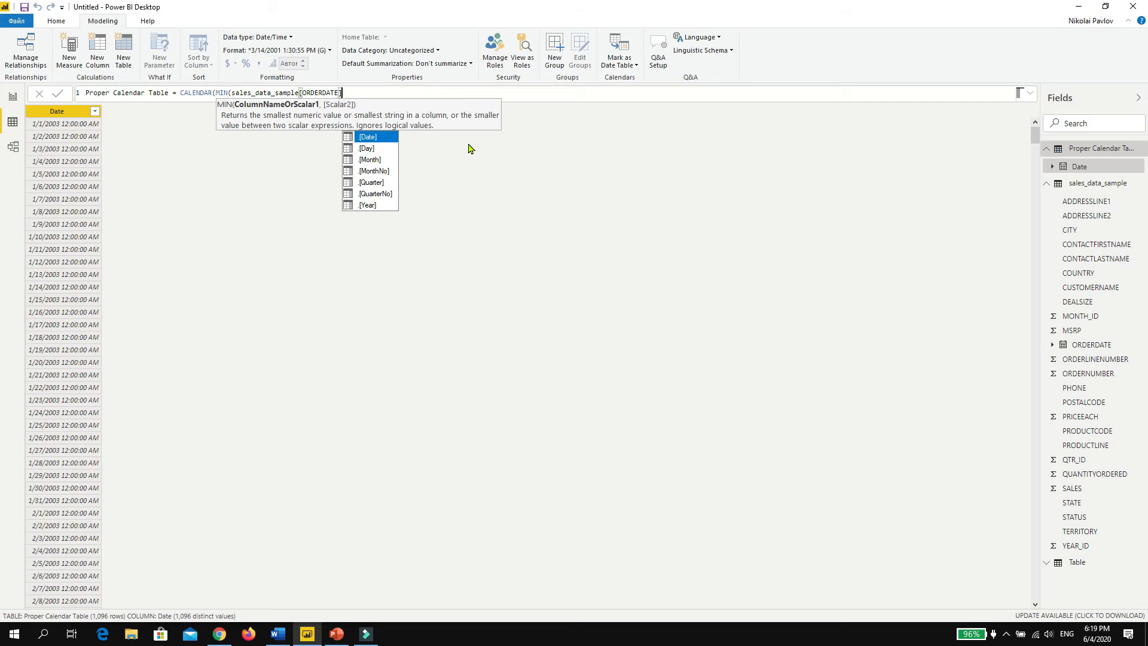
{"action": "type", "text": "), "}
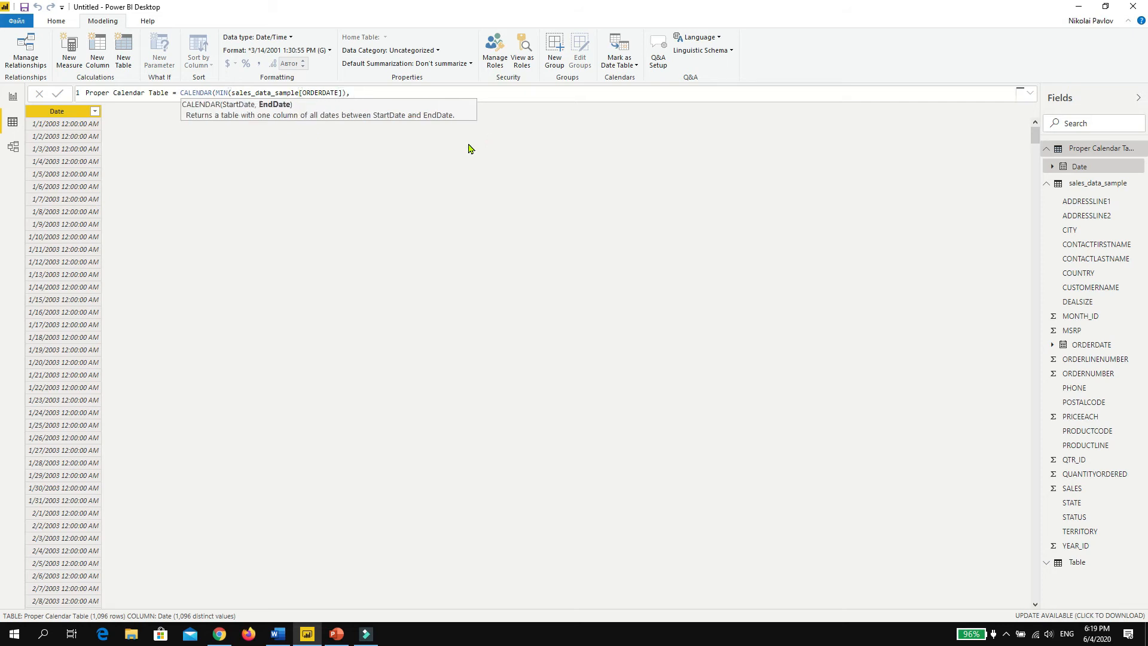
- Add MAX(sales_data_sample[ORDERDATE]) as the end date of the CALENDAR function
{"action": "type", "text": "max"}
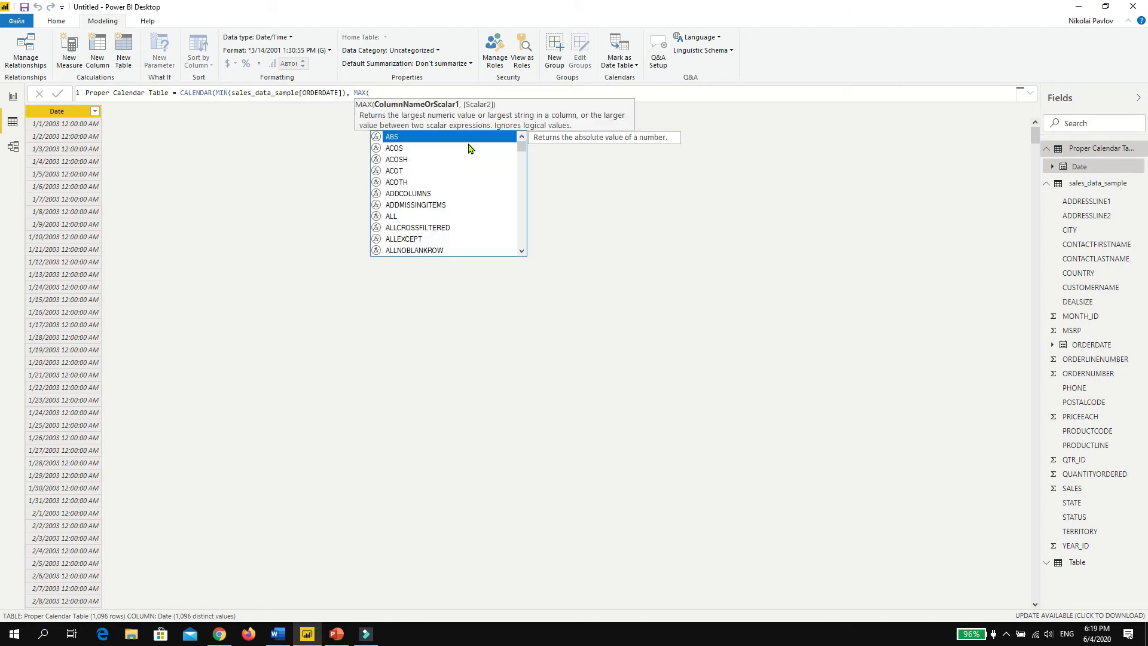
{"action": "type", "text": "order"}
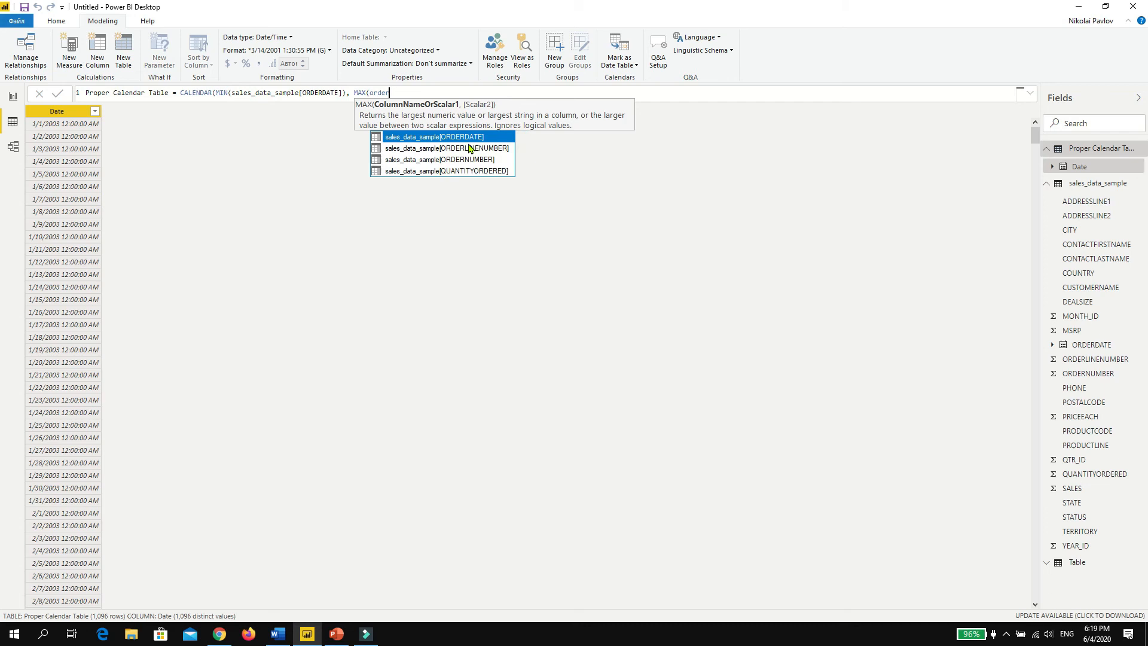
{"action": "key", "text": "Tab"}
{"action": "type", "text": ")"}
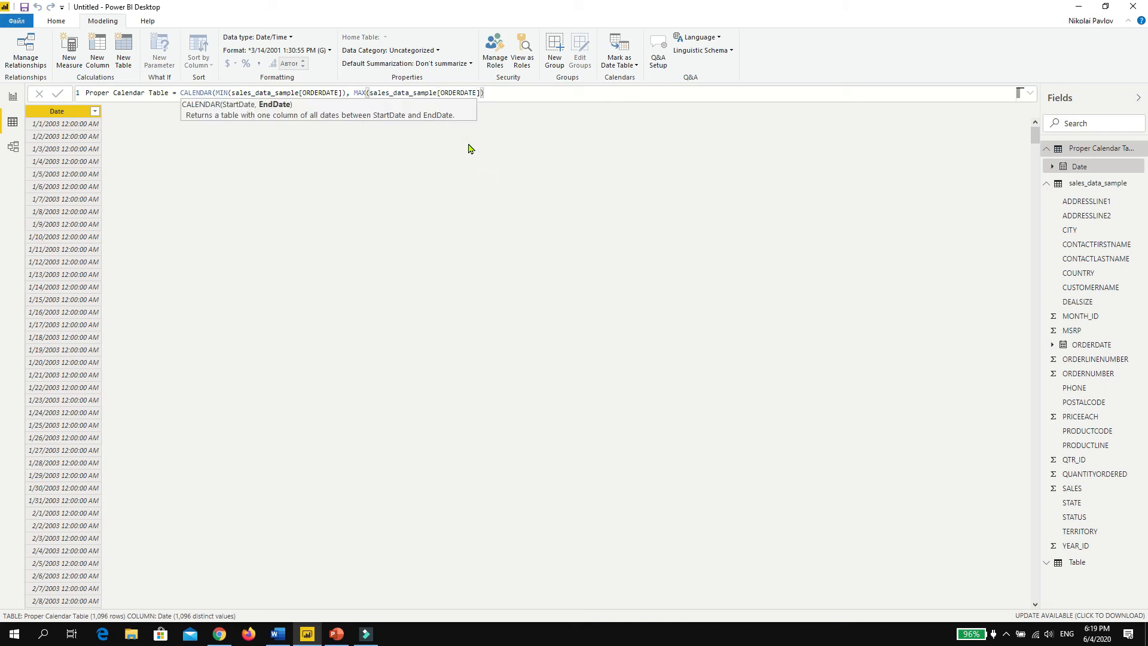
{"action": "left_click", "coordinate": [180, 93]}
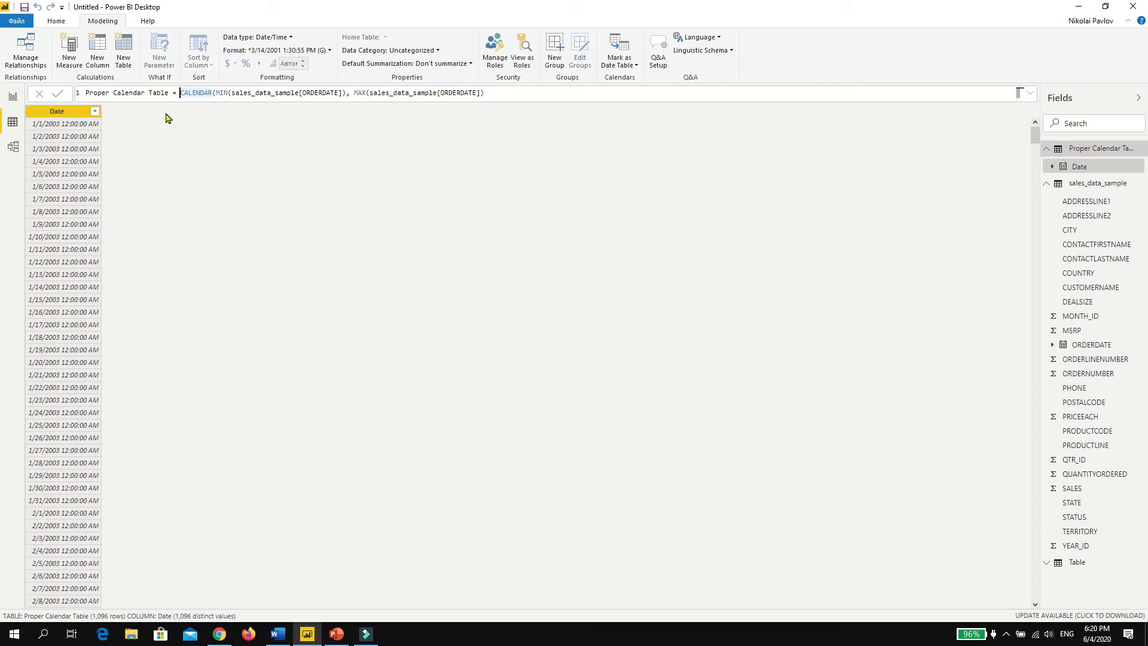
{"action": "key", "text": "Right"}
{"action": "left_click", "coordinate": [275, 93]}
{"action": "left_click", "coordinate": [408, 94]}
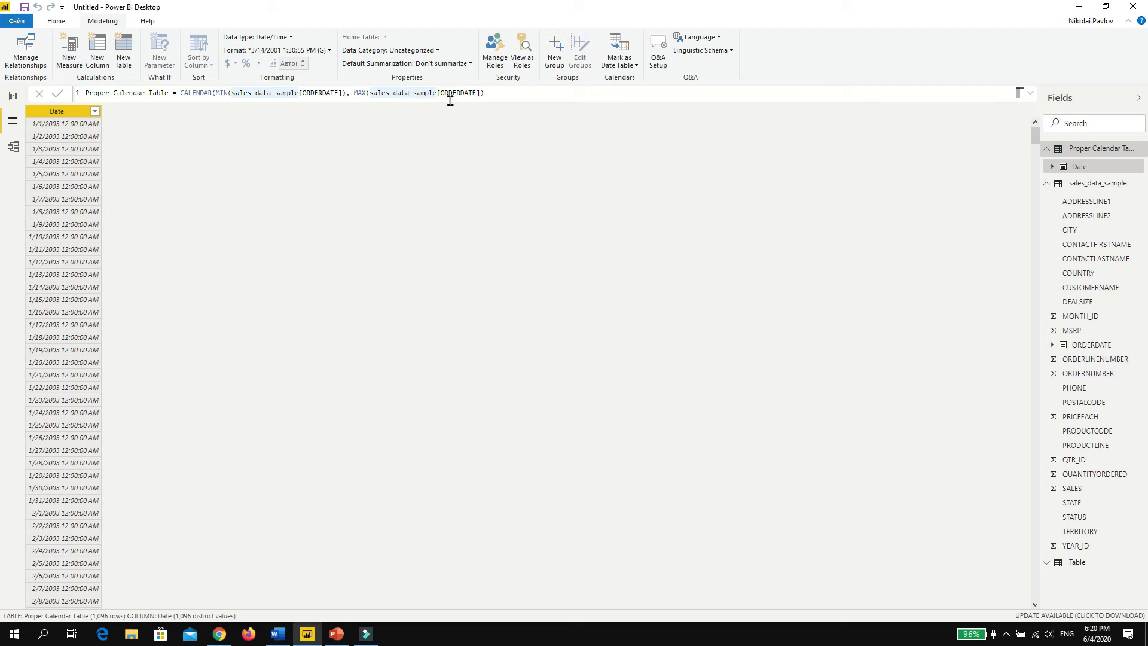
- Close the CALENDAR function with a final parenthesis and commit the updated Proper Calendar Table formula
{"action": "left_click", "coordinate": [524, 93]}
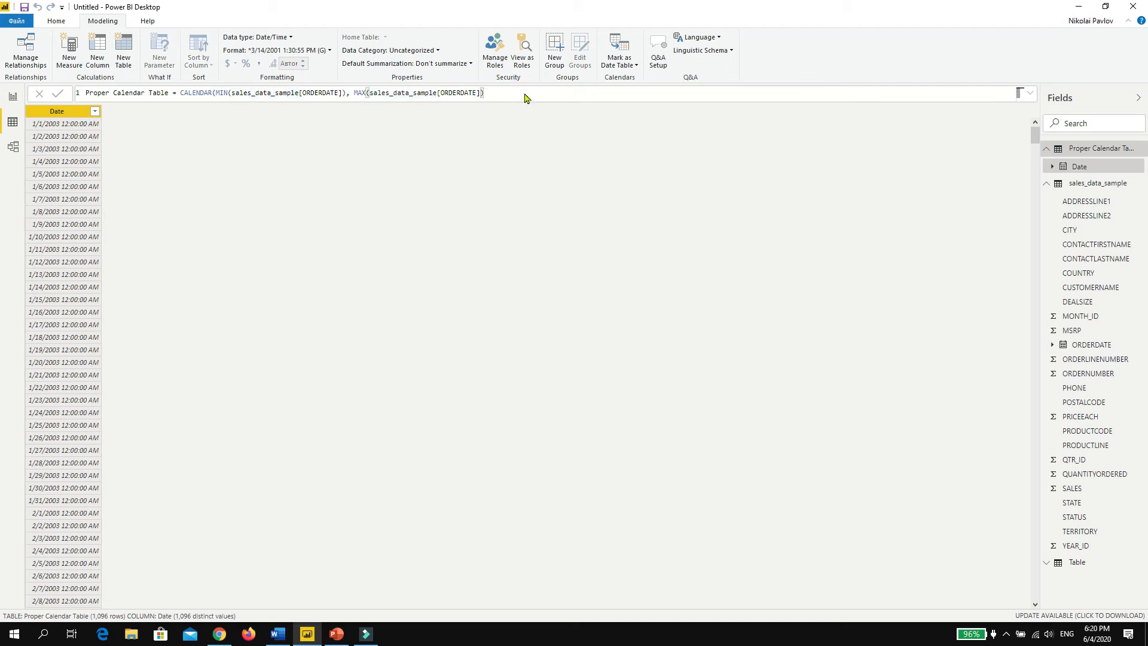
{"action": "type", "text": ")"}
{"action": "key", "text": "Return"}
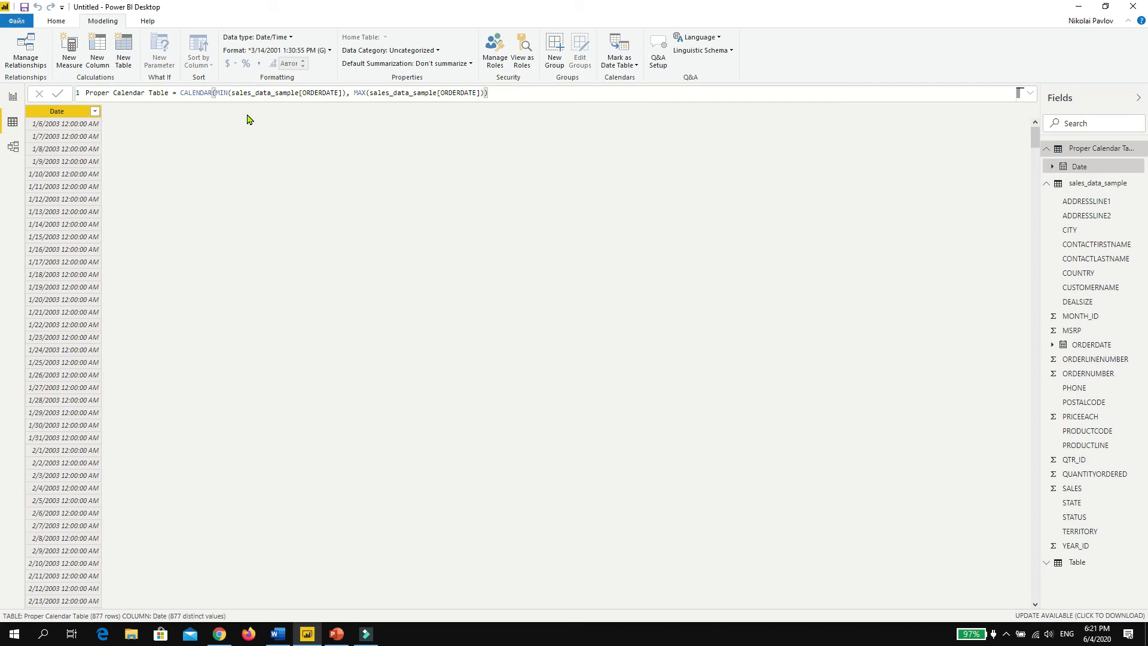
- In the model view, create a relationship between Proper Calendar Table's Date column and ORDERDATE in sales_data_sample
{"action": "left_click", "coordinate": [13, 96]}
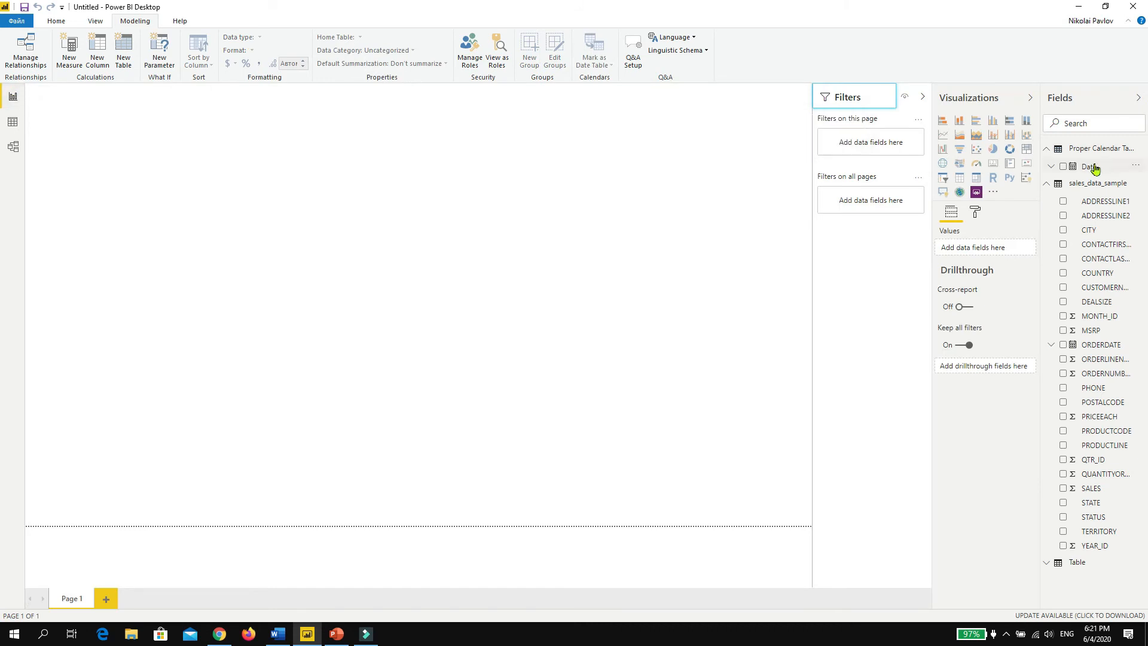
{"action": "left_click", "coordinate": [13, 148]}
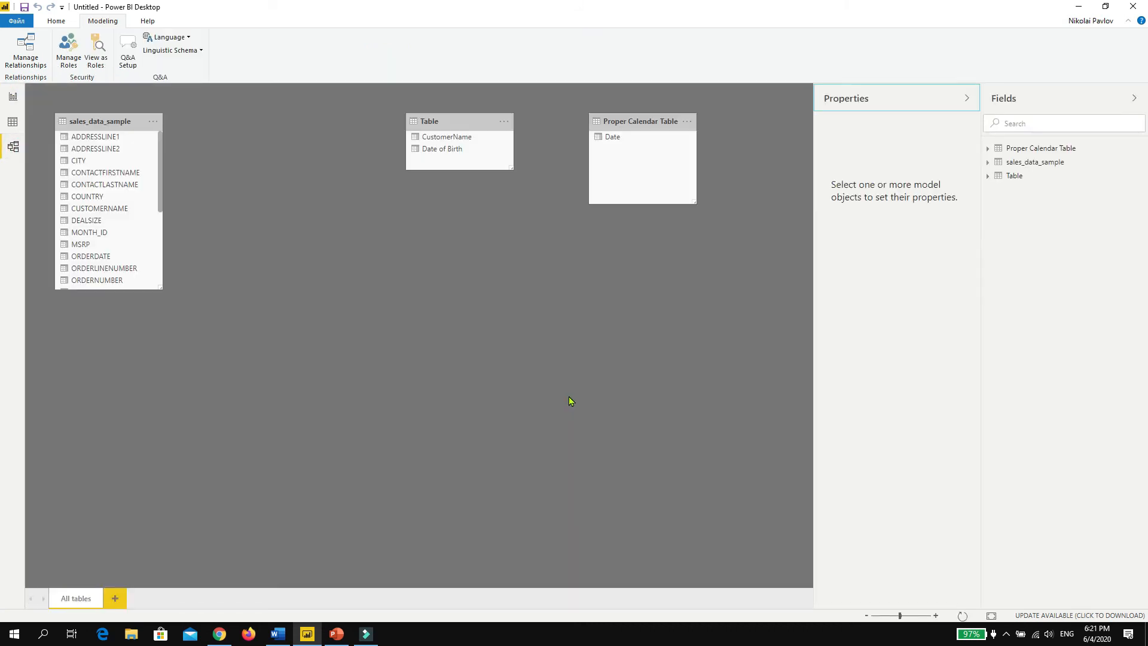
{"action": "left_click", "coordinate": [967, 98]}
{"action": "left_click_drag", "start_coordinate": [644, 120], "coordinate": [93, 259]}
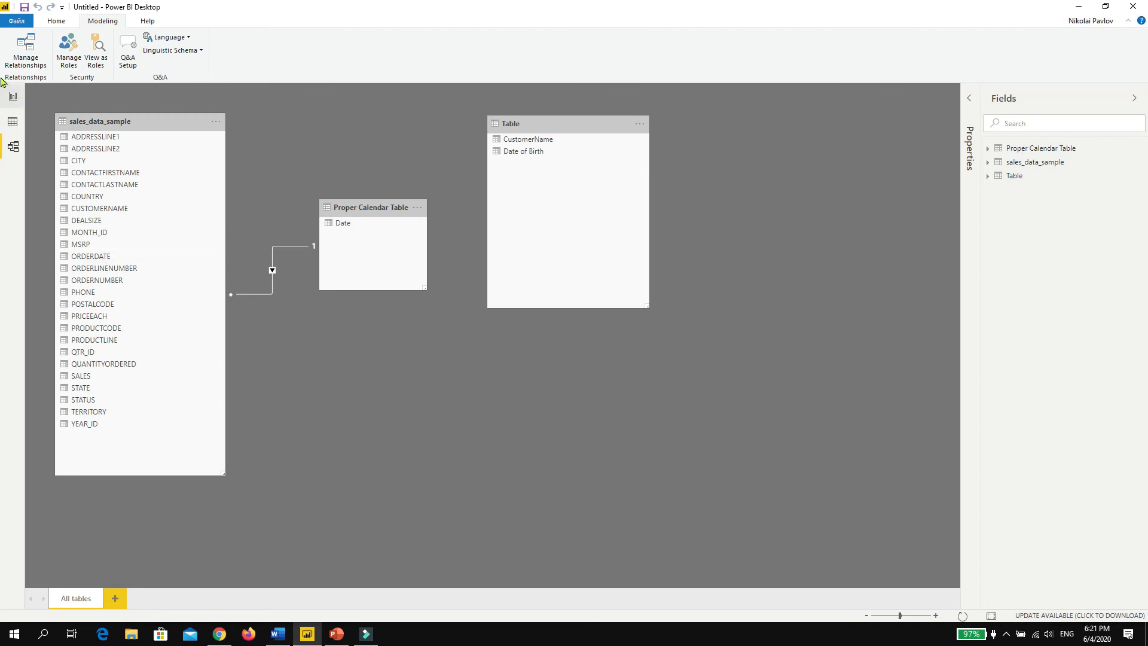
- In the data view, add a calculated column to Proper Calendar Table and name it Year
{"action": "left_click", "coordinate": [16, 96]}
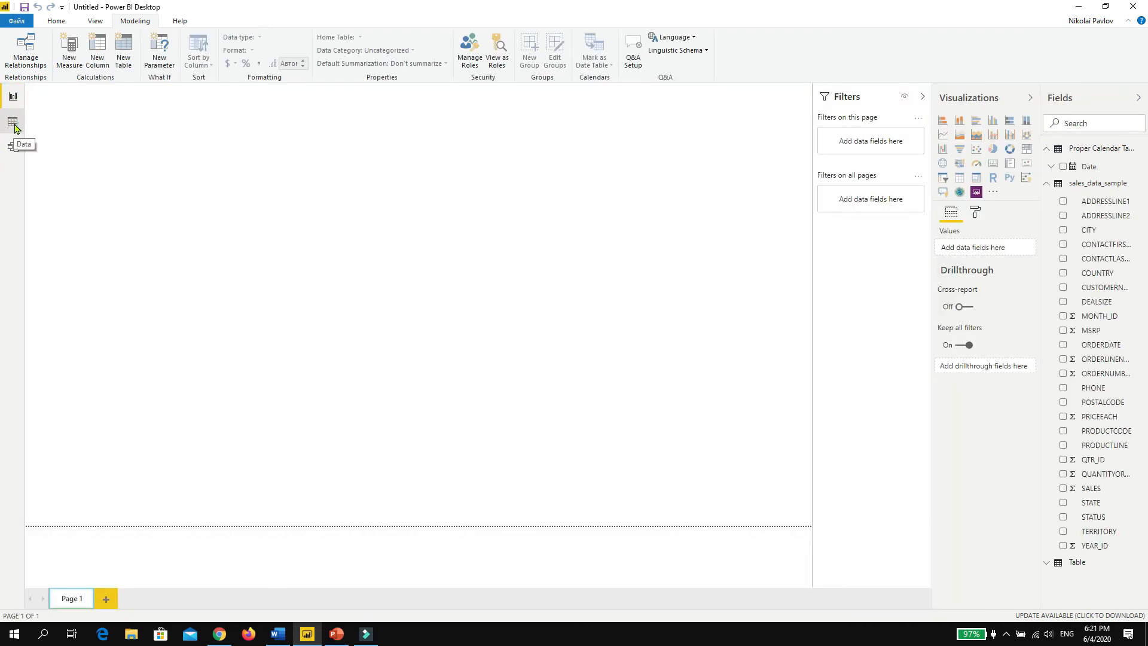
{"action": "left_click", "coordinate": [15, 125]}
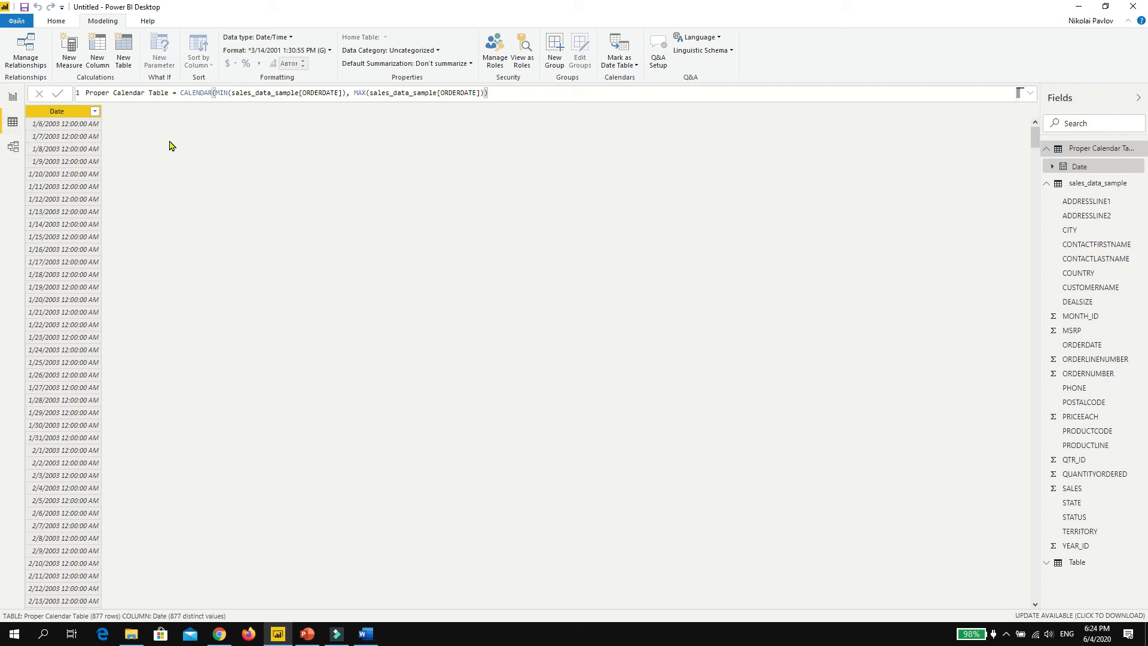
{"action": "left_click", "coordinate": [105, 44]}
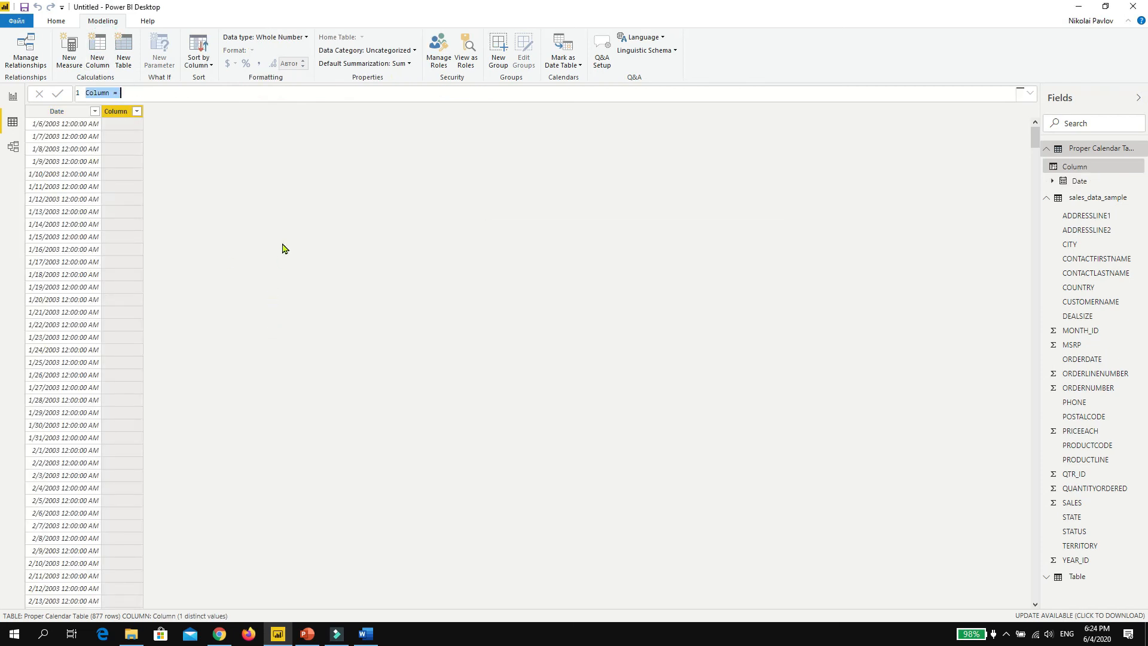
{"action": "key", "text": "BackSpace"}
{"action": "type", "text": "year"}
{"action": "key", "text": "BackSpace"}
{"action": "key", "text": "BackSpace"}
{"action": "key", "text": "BackSpace"}
{"action": "key", "text": "BackSpace"}
{"action": "type", "text": "Year"}
{"action": "type", "text": " ="}
- Reference 'Proper Calendar Table'[Date] in the Year column's formula and commit it
{"action": "type", "text": " year"}
{"action": "key", "text": "BackSpace"}
{"action": "key", "text": "BackSpace"}
{"action": "key", "text": "BackSpace"}
{"action": "key", "text": "BackSpace"}
{"action": "type", "text": "date"}
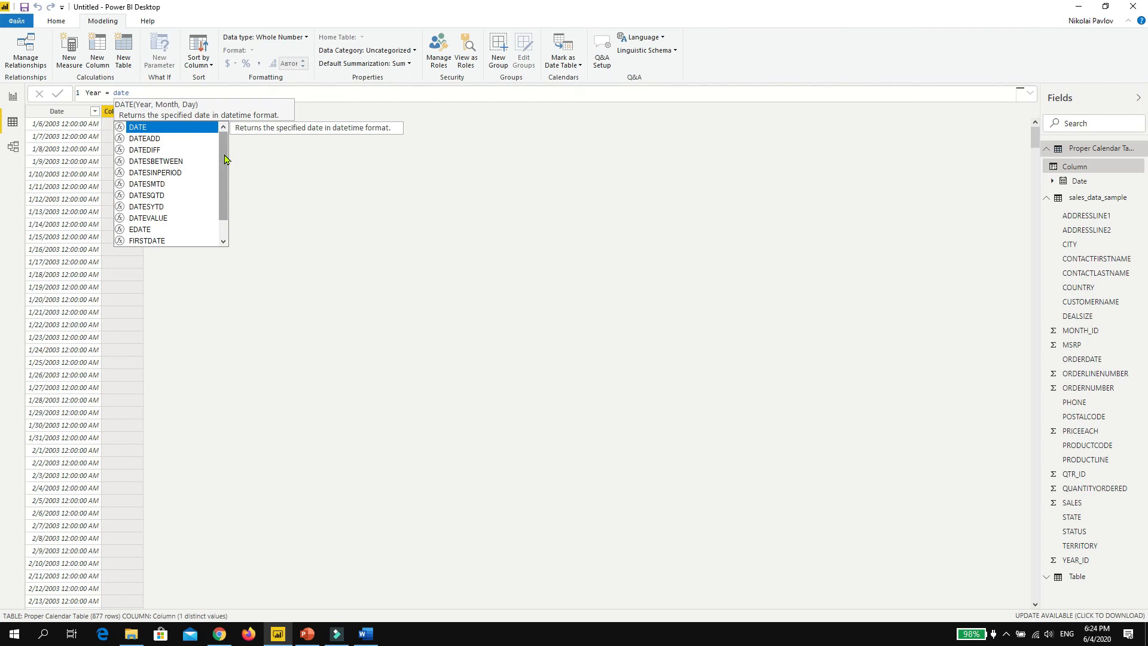
{"action": "left_click_drag", "start_coordinate": [224, 156], "coordinate": [225, 212]}
{"action": "left_click", "coordinate": [185, 241]}
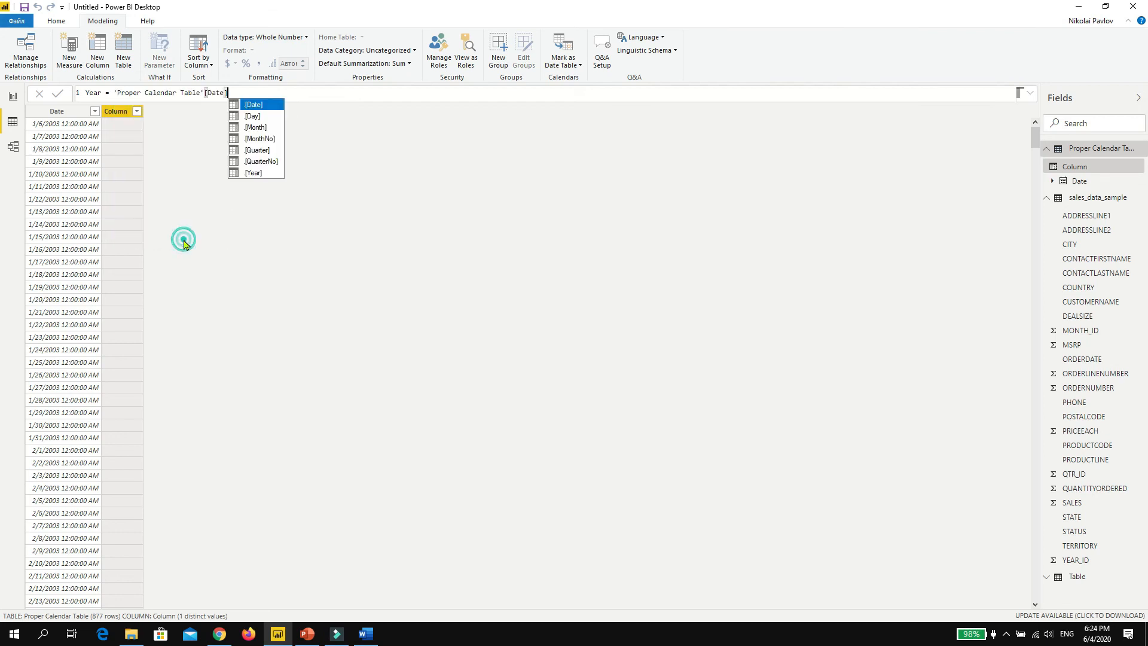
{"action": "key", "text": "Escape"}
{"action": "type", "text": ")"}
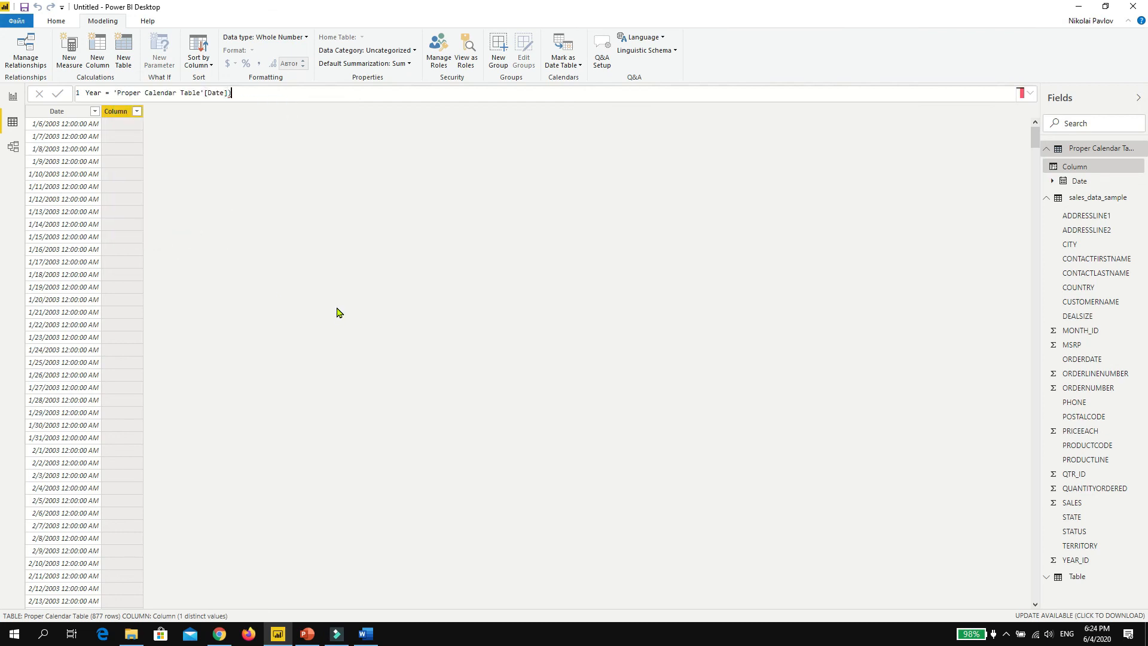
{"action": "key", "text": "Return"}
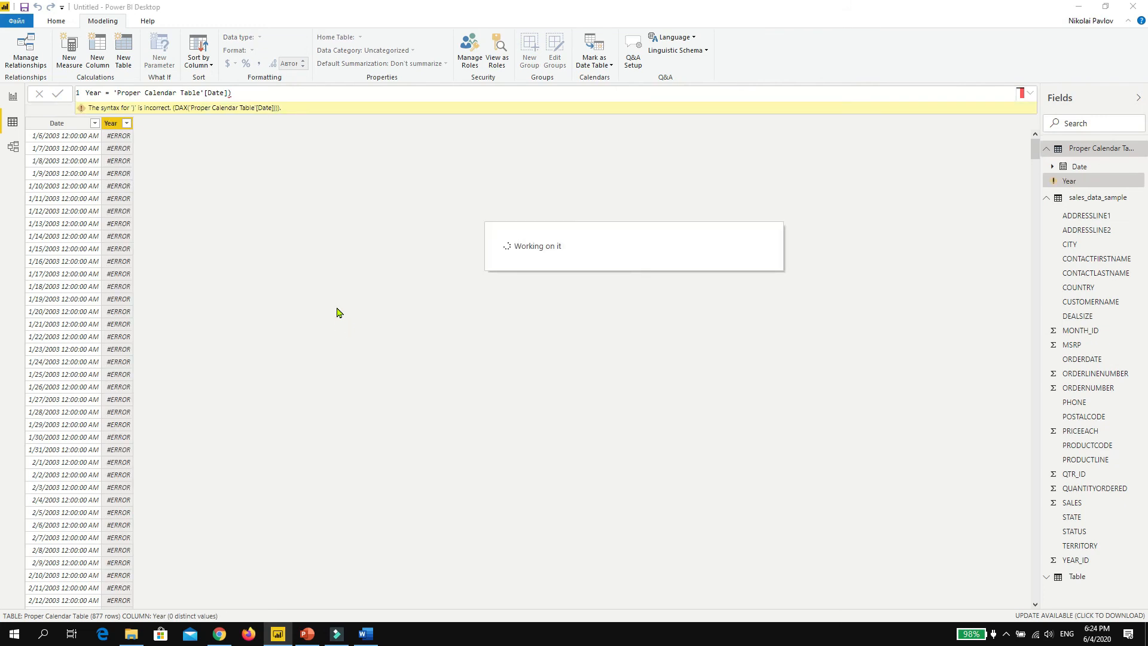
- Correct the Year column's formula to 'Proper Calendar Table'[Date].[Year], removing the stray parenthesis, and commit it
{"action": "left_click", "coordinate": [229, 93]}
{"action": "type", "text": ".[Year]"}
{"action": "key", "text": "BackSpace"}
{"action": "key", "text": "Return"}
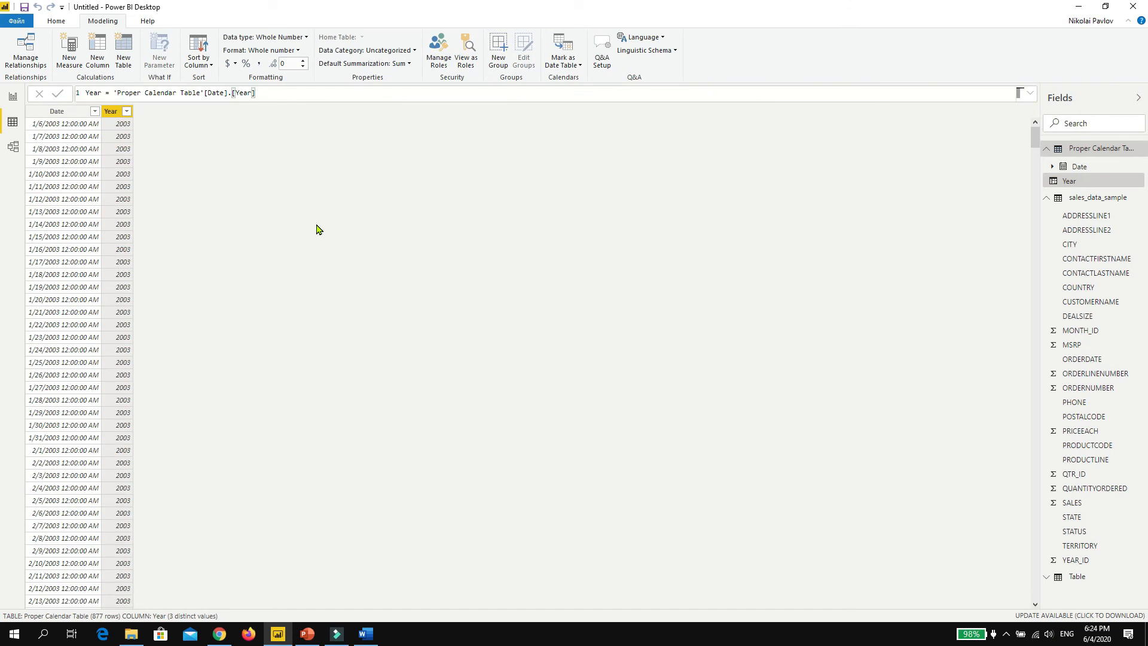
- Try the .[Date] part instead of .[Year] in the Year column's formula and commit it
{"action": "left_click", "coordinate": [270, 96]}
{"action": "key", "text": "BackSpace"}
{"action": "key", "text": "BackSpace"}
{"action": "key", "text": "BackSpace"}
{"action": "key", "text": "BackSpace"}
{"action": "key", "text": "BackSpace"}
{"action": "key", "text": "Tab"}
{"action": "key", "text": "Return"}
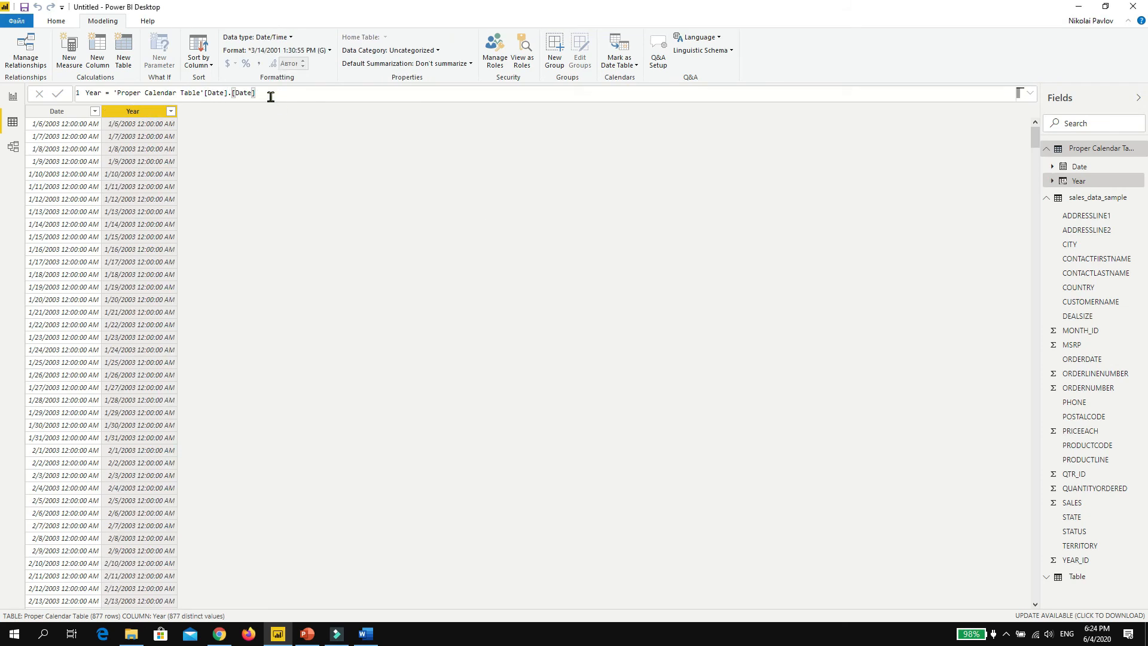
- Replace the .[Date] ending of the Year column's formula with .[Year] and commit it
{"action": "left_click", "coordinate": [270, 97]}
{"action": "key", "text": "BackSpace"}
{"action": "key", "text": "BackSpace"}
{"action": "key", "text": "BackSpace"}
{"action": "key", "text": "BackSpace"}
{"action": "key", "text": "BackSpace"}
{"action": "key", "text": "BackSpace"}
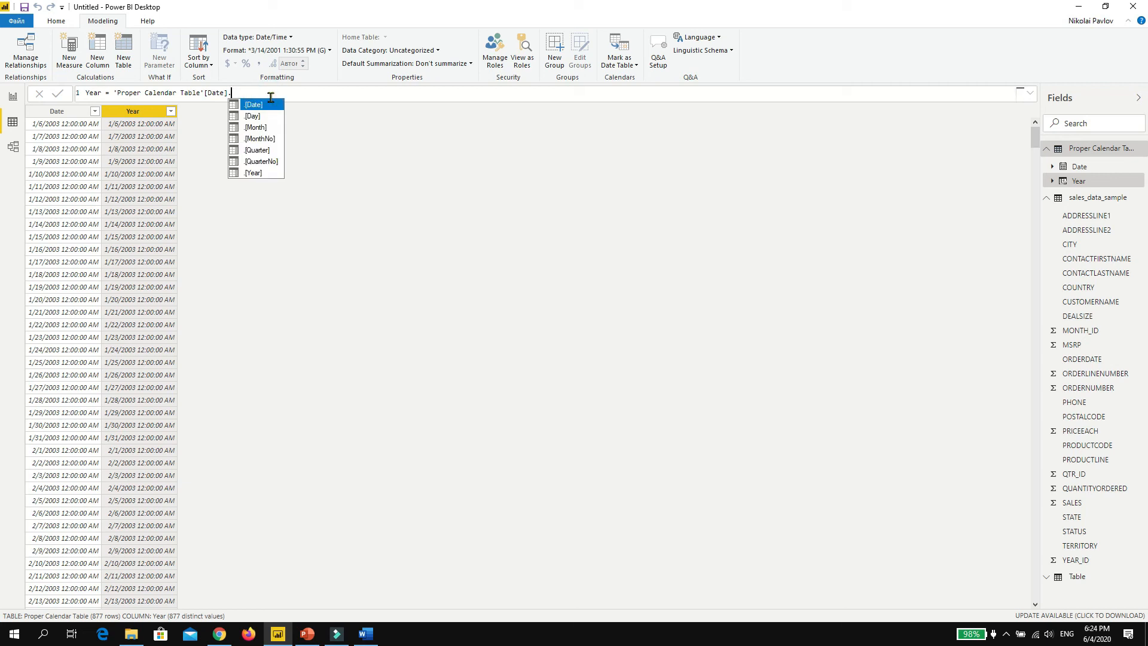
{"action": "left_click", "coordinate": [242, 173]}
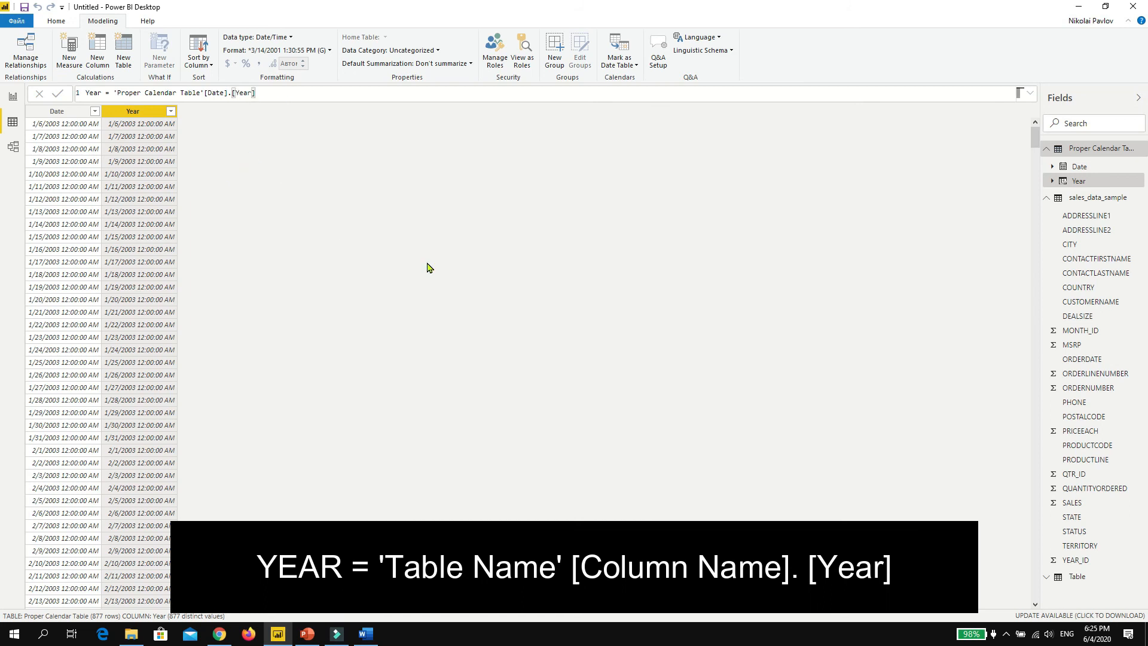
{"action": "key", "text": "Return"}
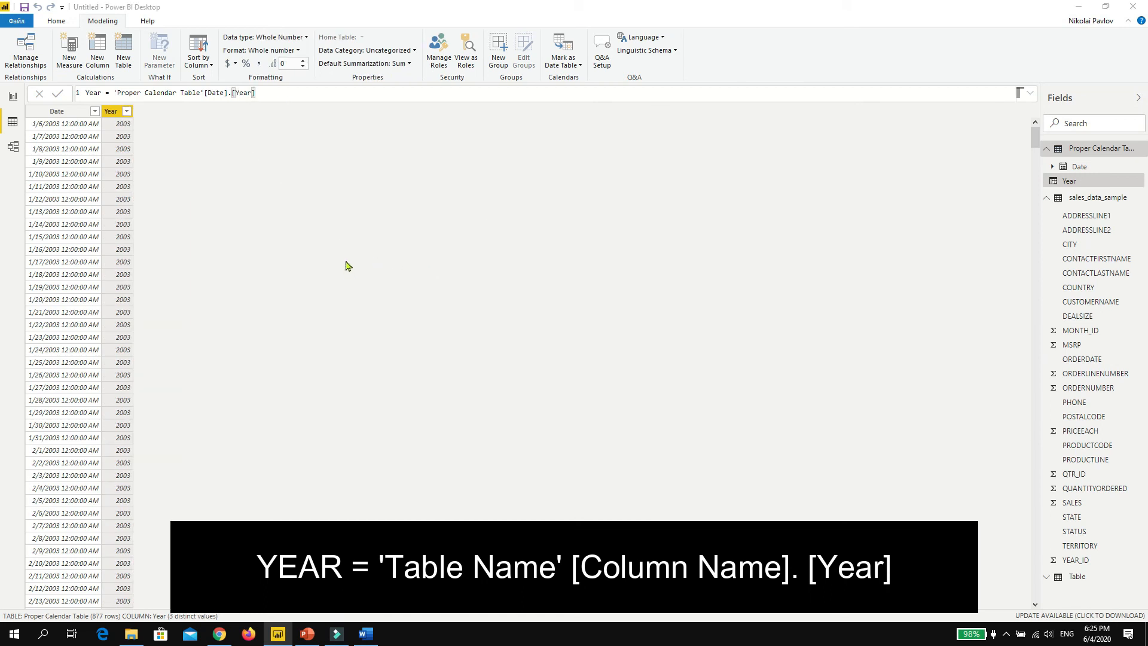
- Add a calculated column to Proper Calendar Table with the formula Month Num = MONTH('Proper Calendar Table'[Date])
{"action": "left_click", "coordinate": [97, 48]}
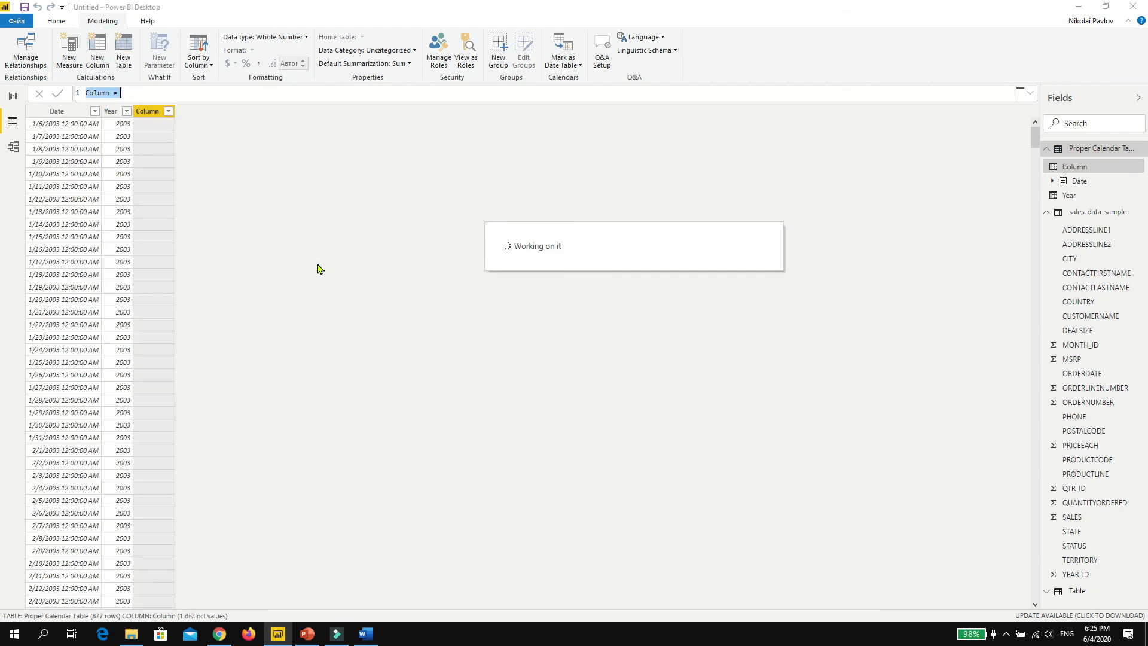
{"action": "type", "text": "M"}
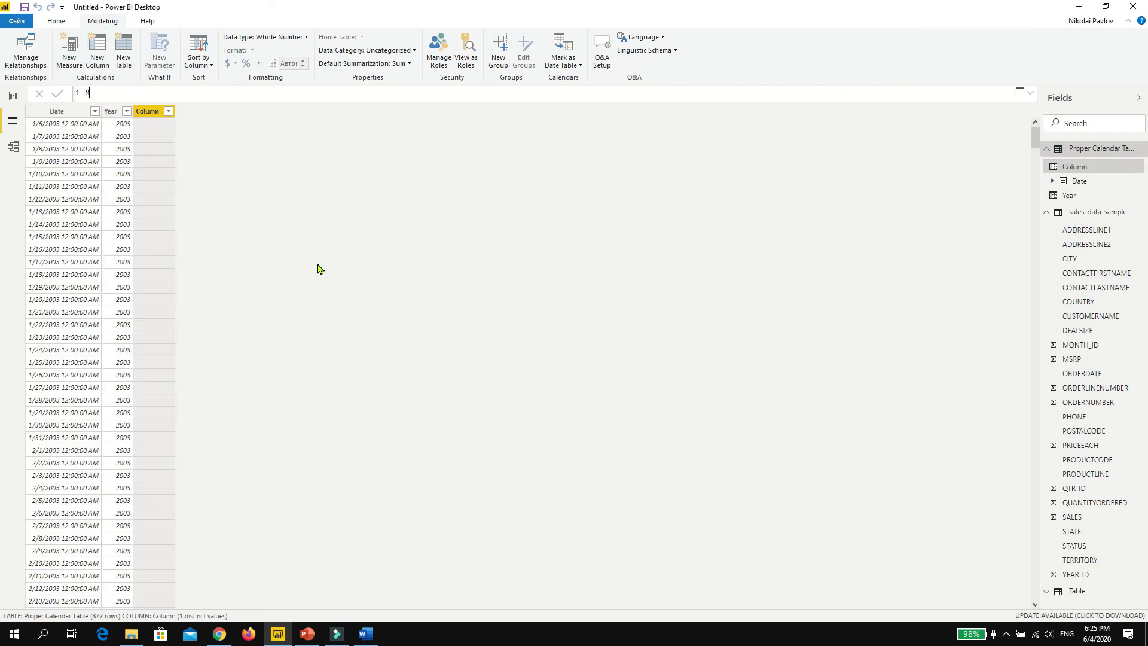
{"action": "type", "text": "onth Num = month"}
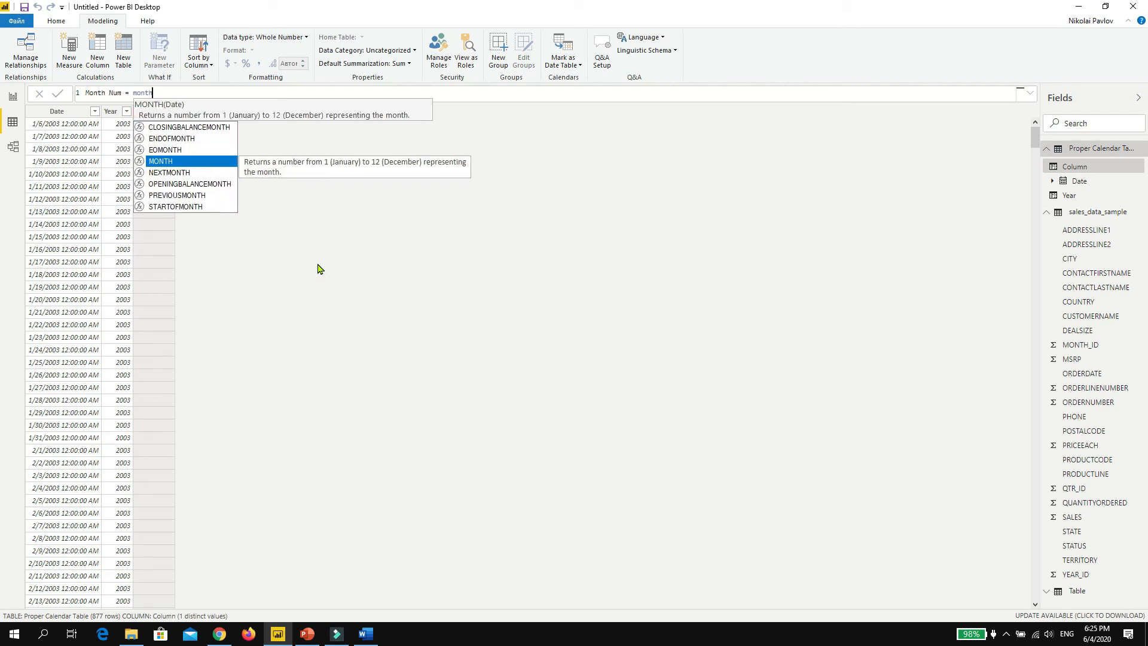
{"action": "key", "text": "Tab"}
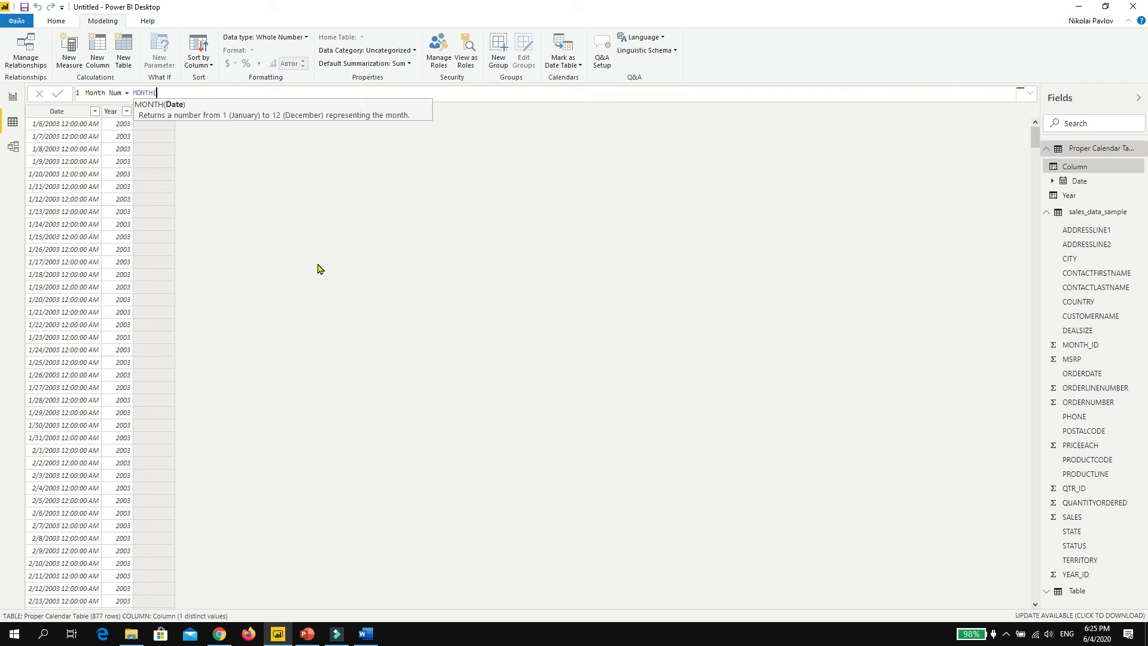
{"action": "type", "text": "date"}
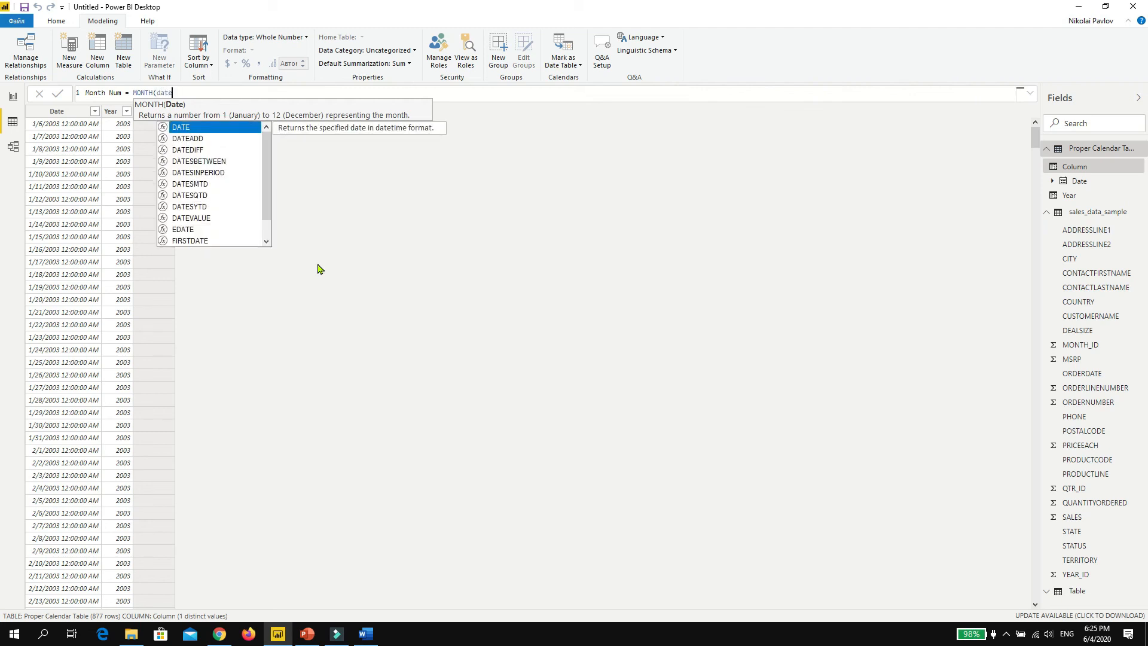
{"action": "scroll", "coordinate": [247, 179], "scroll_direction": "down", "scroll_amount": 1}
{"action": "left_click", "coordinate": [202, 241]}
{"action": "left_click", "coordinate": [202, 241]}
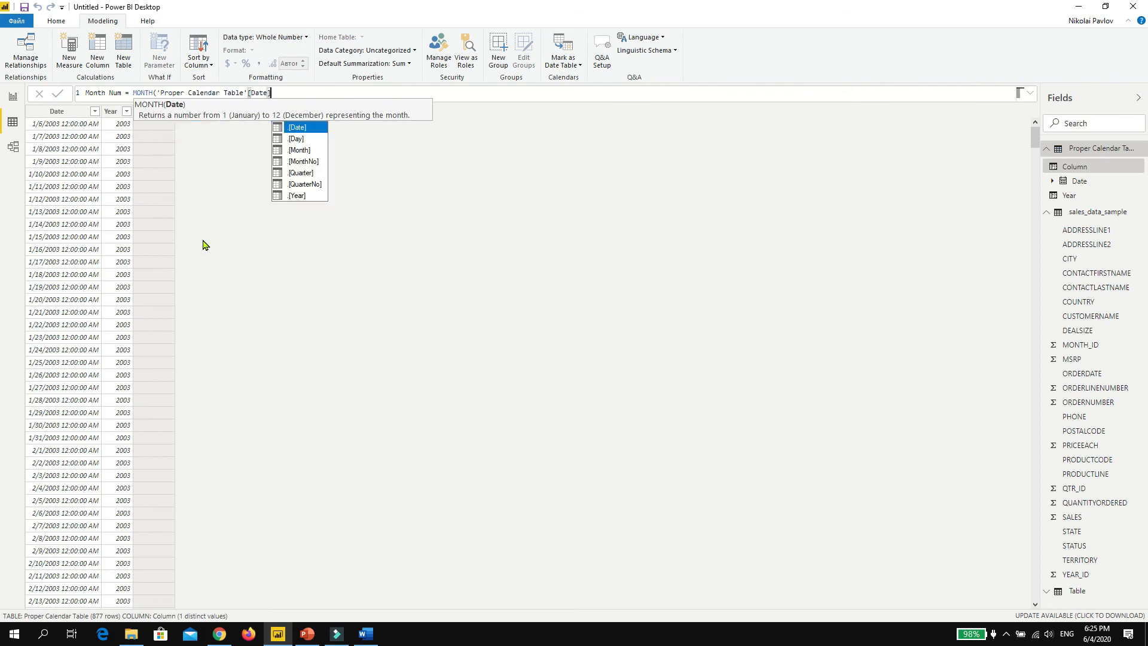
{"action": "type", "text": ")"}
{"action": "key", "text": "Return"}
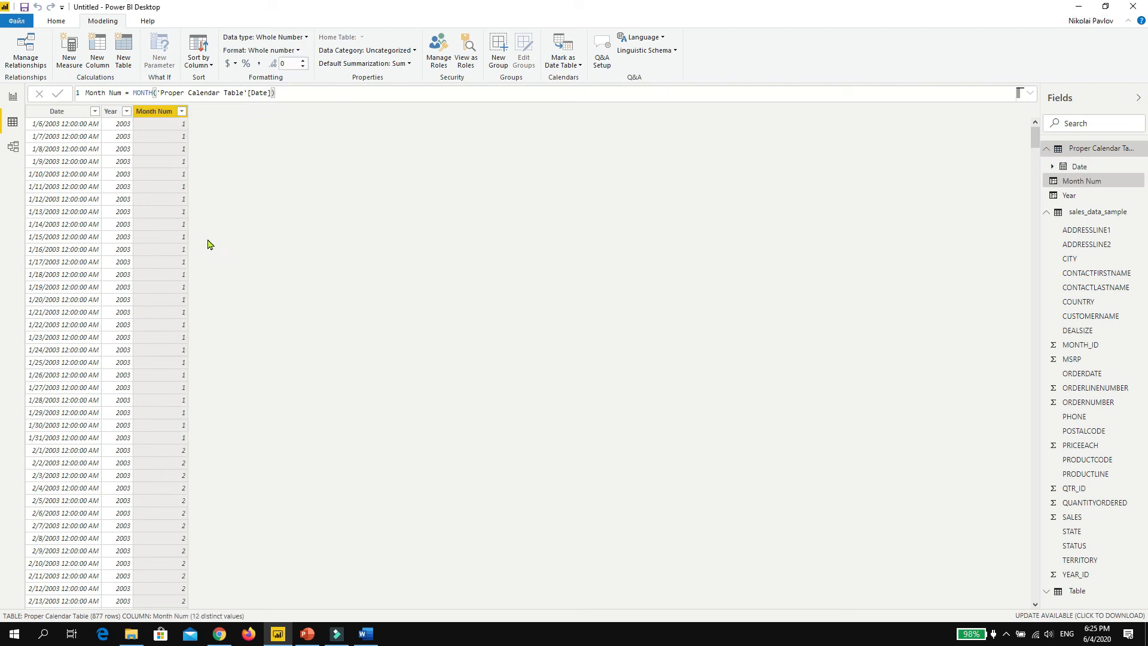
- Add a calculated column with the formula Month Name = FORMAT('Proper Calendar Table'[Date], "MMMM")
{"action": "left_click", "coordinate": [106, 43]}
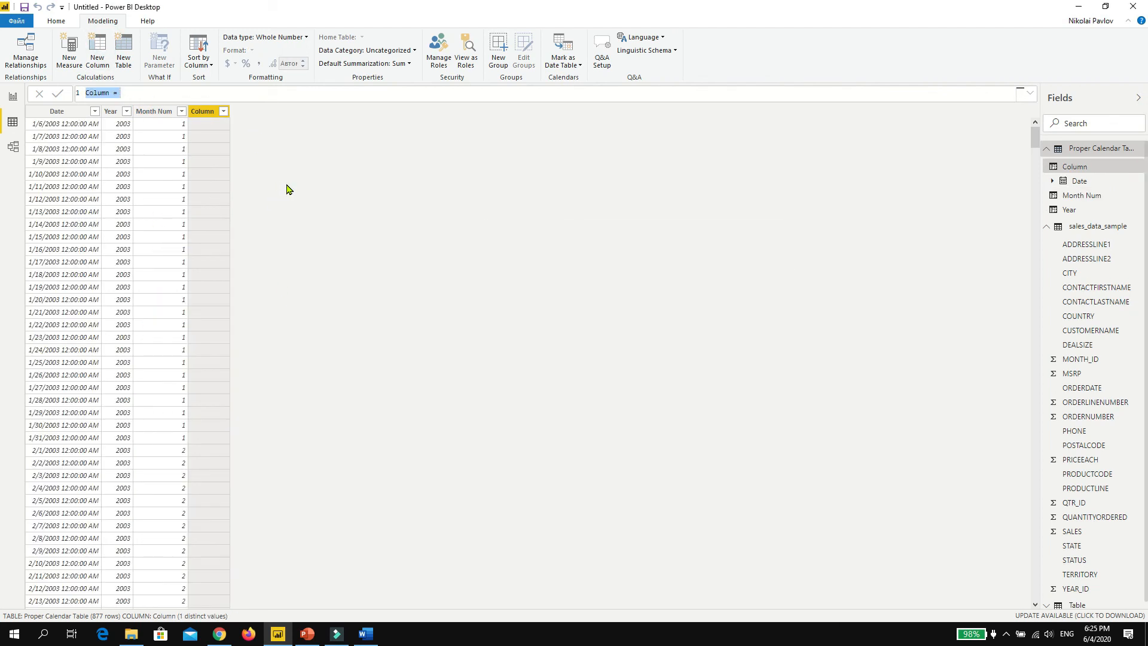
{"action": "type", "text": "Month Name = format"}
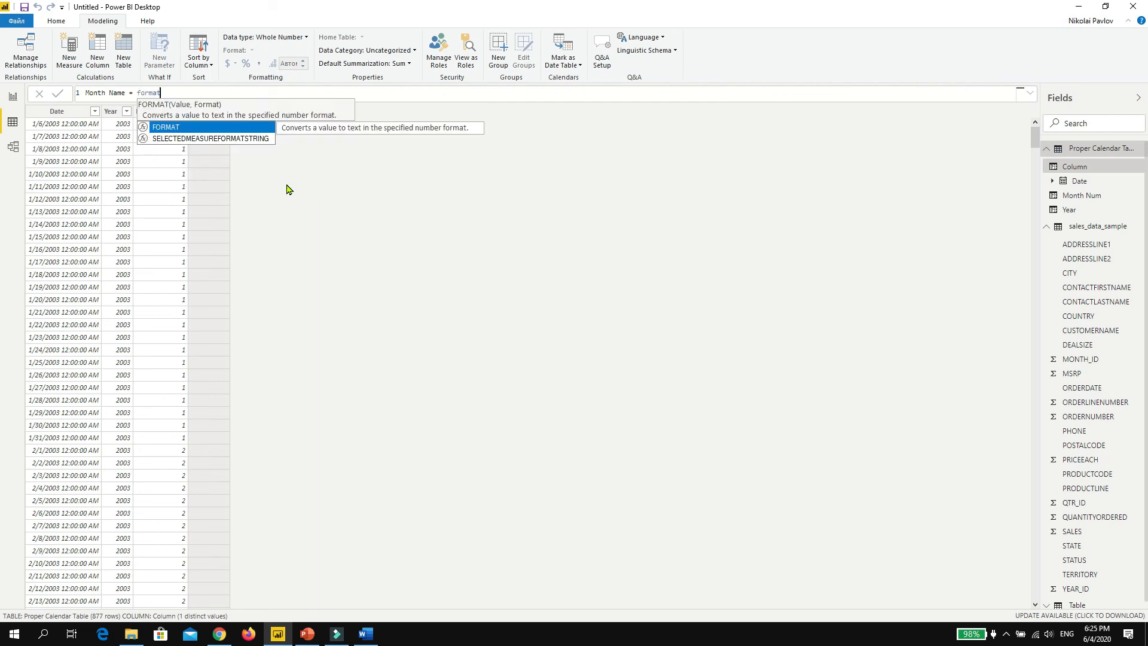
{"action": "key", "text": "Tab"}
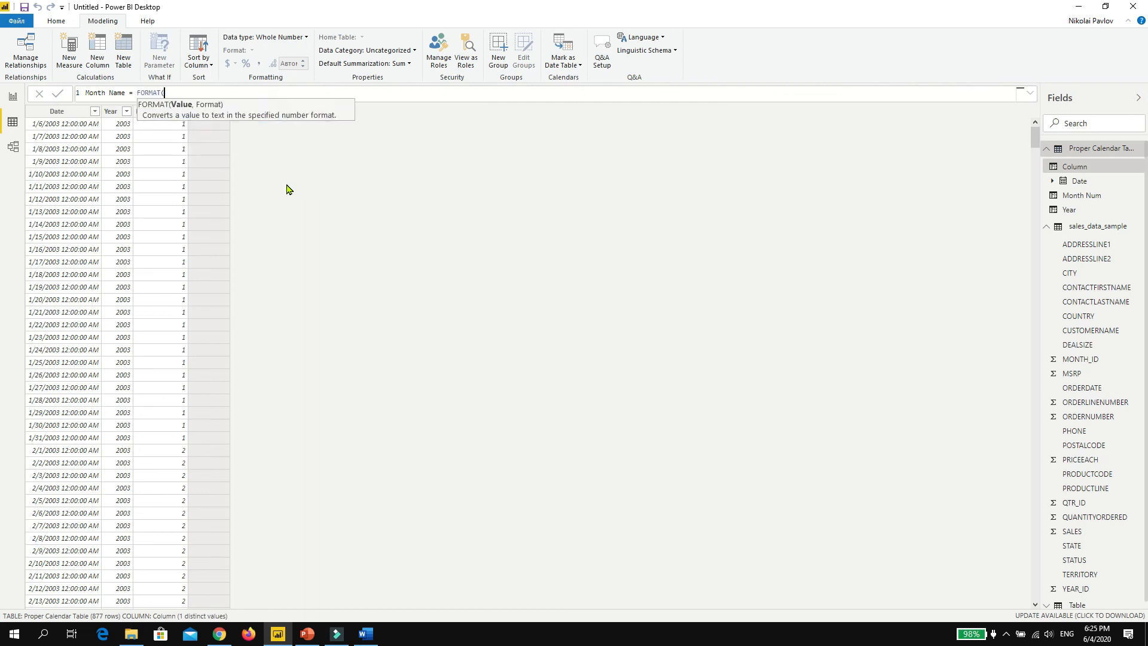
{"action": "type", "text": "date"}
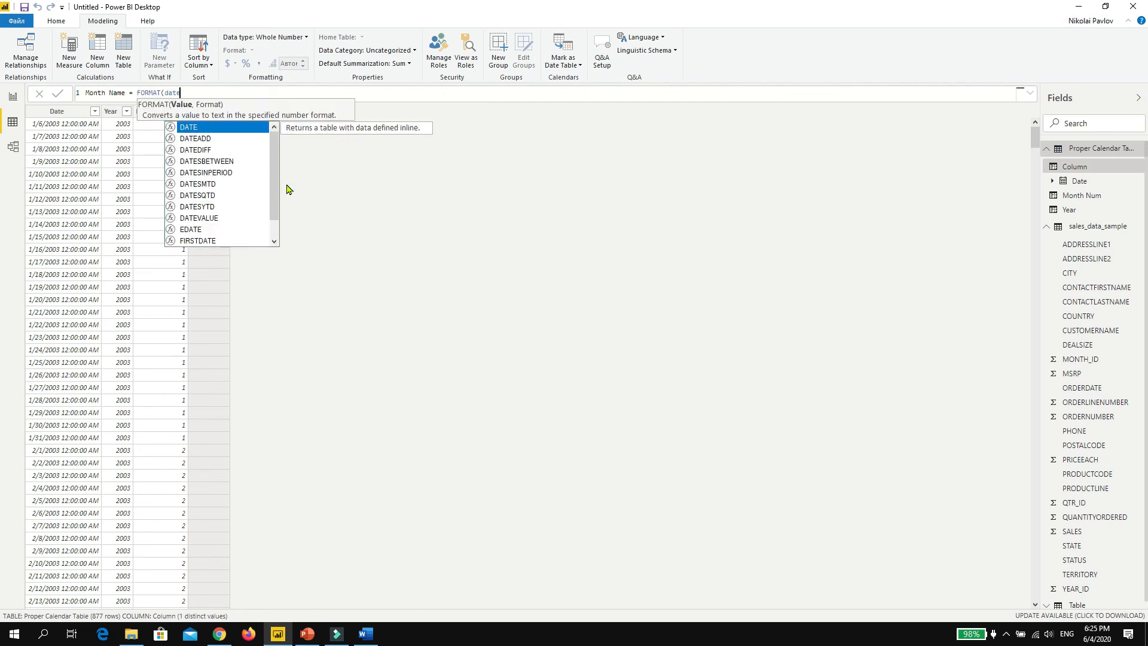
{"action": "left_click_drag", "start_coordinate": [273, 182], "coordinate": [273, 210]}
{"action": "double_click", "coordinate": [200, 240]}
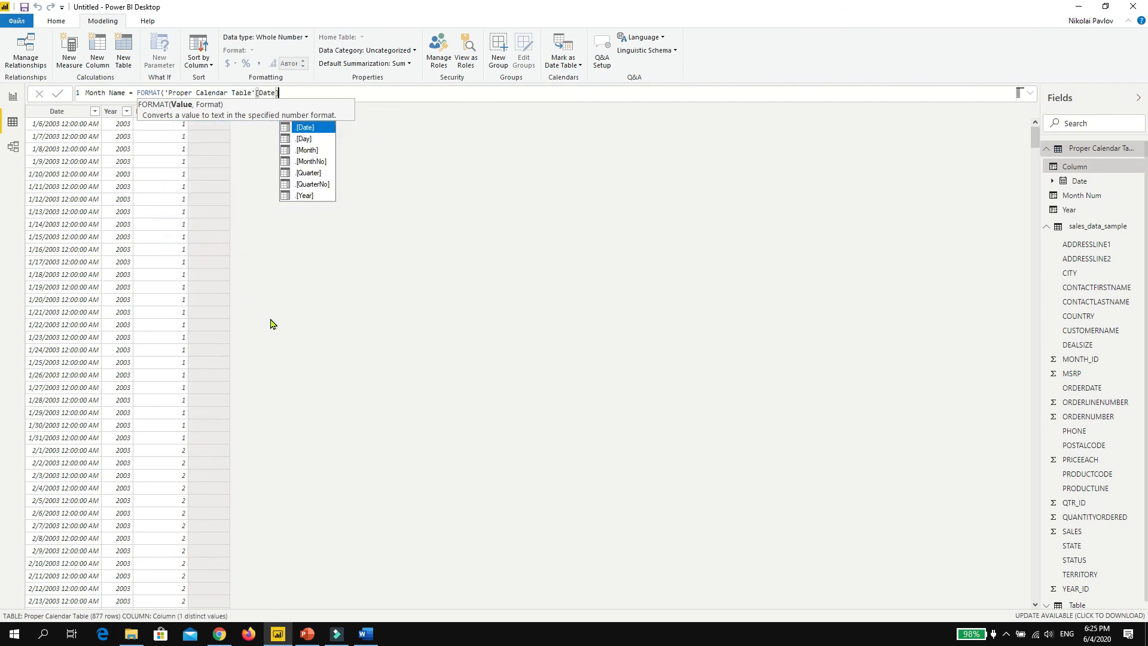
{"action": "type", "text": ", "}
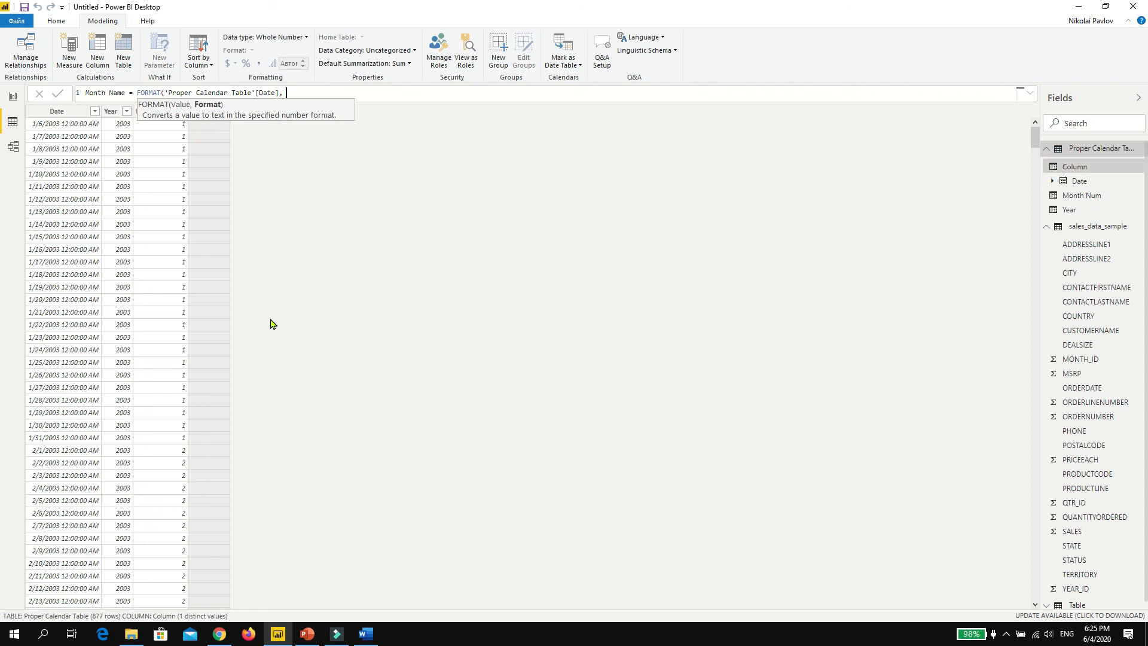
{"action": "type", "text": "\"MMMM\")"}
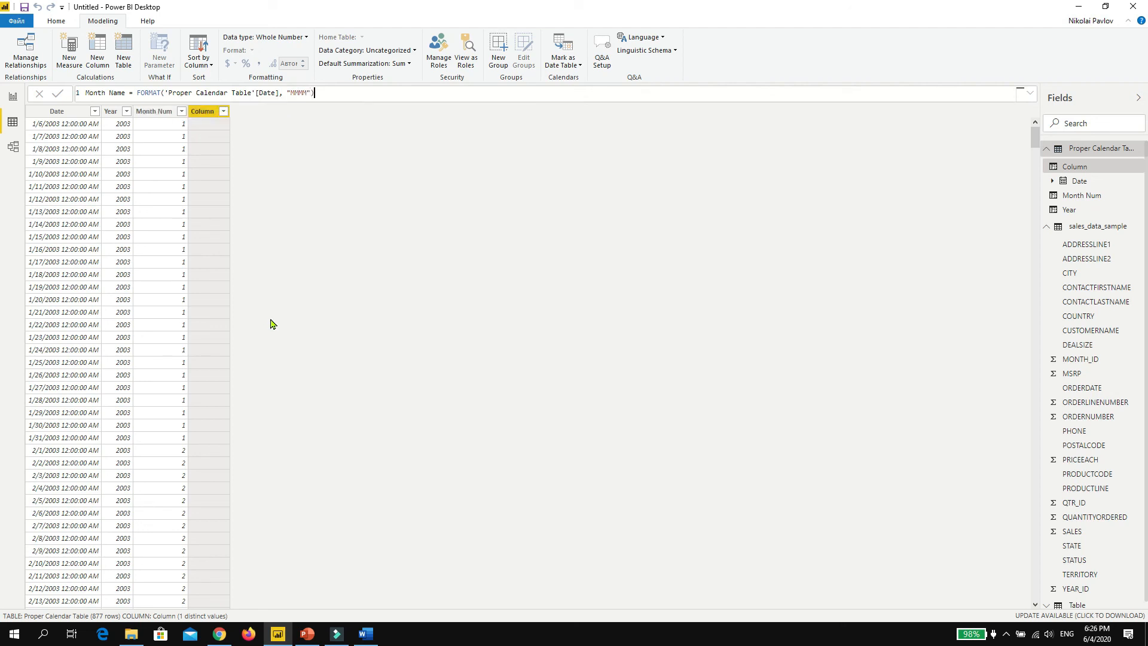
{"action": "key", "text": "Return"}
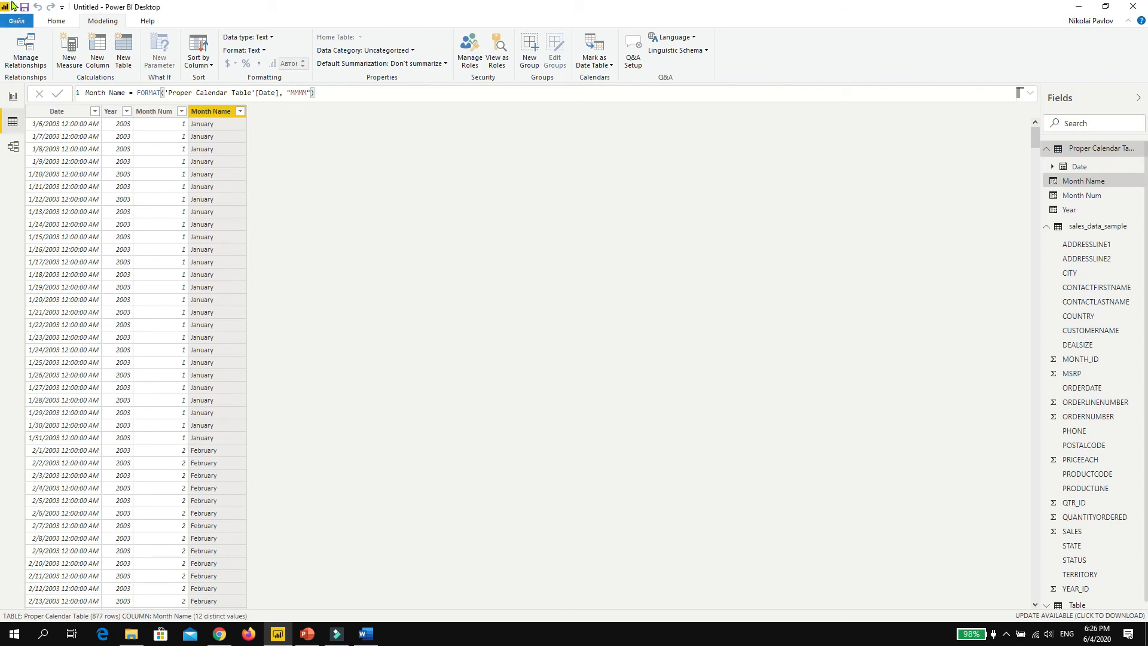
- Change the format code in the Month Name formula to "MMM" for abbreviated month names
{"action": "double_click", "coordinate": [304, 94]}
{"action": "type", "text": "MMM"}
{"action": "key", "text": "Return"}
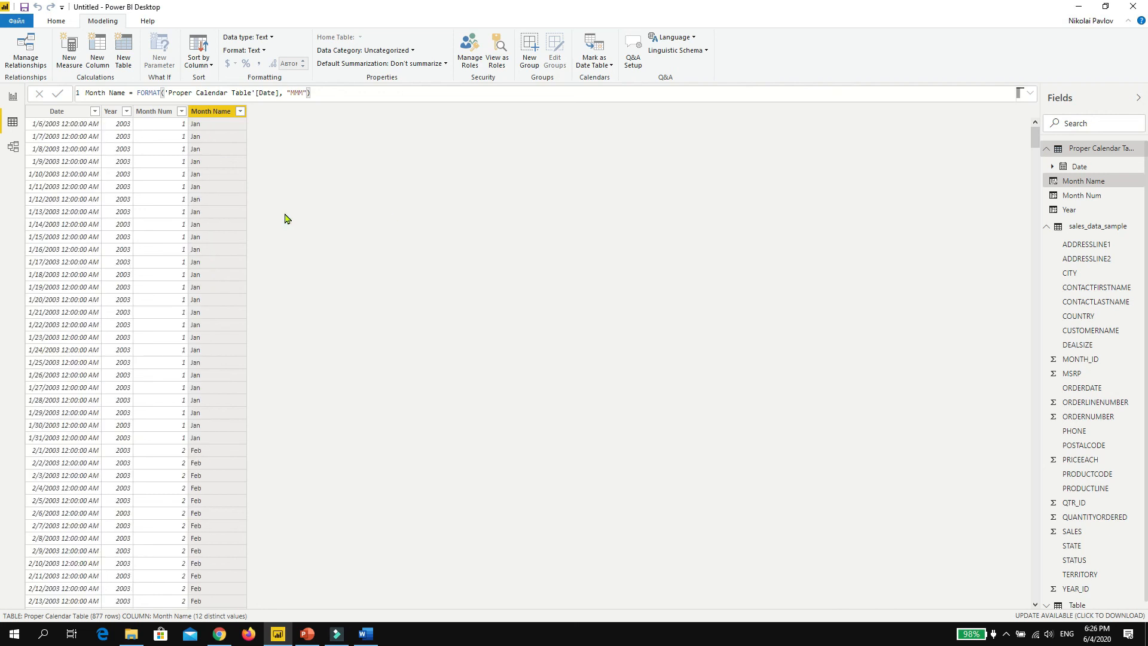
- Add a calculated column with the formula WeekNum = WEEKNUM('Proper Calendar Table'[Date])
{"action": "left_click", "coordinate": [316, 338]}
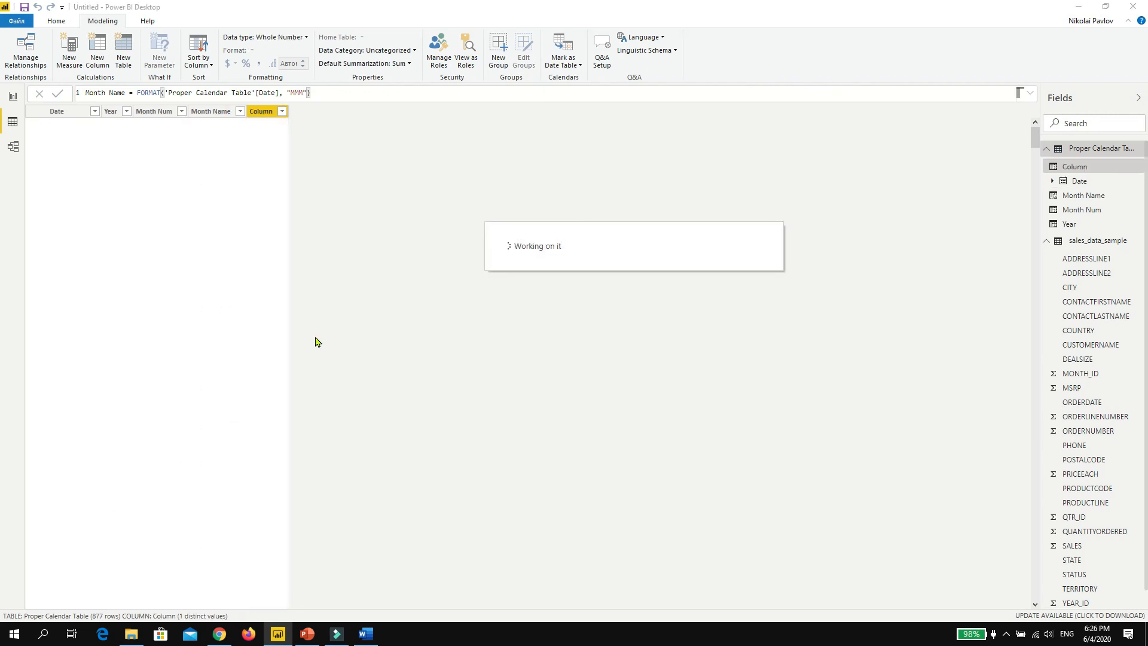
{"action": "type", "text": "Week"}
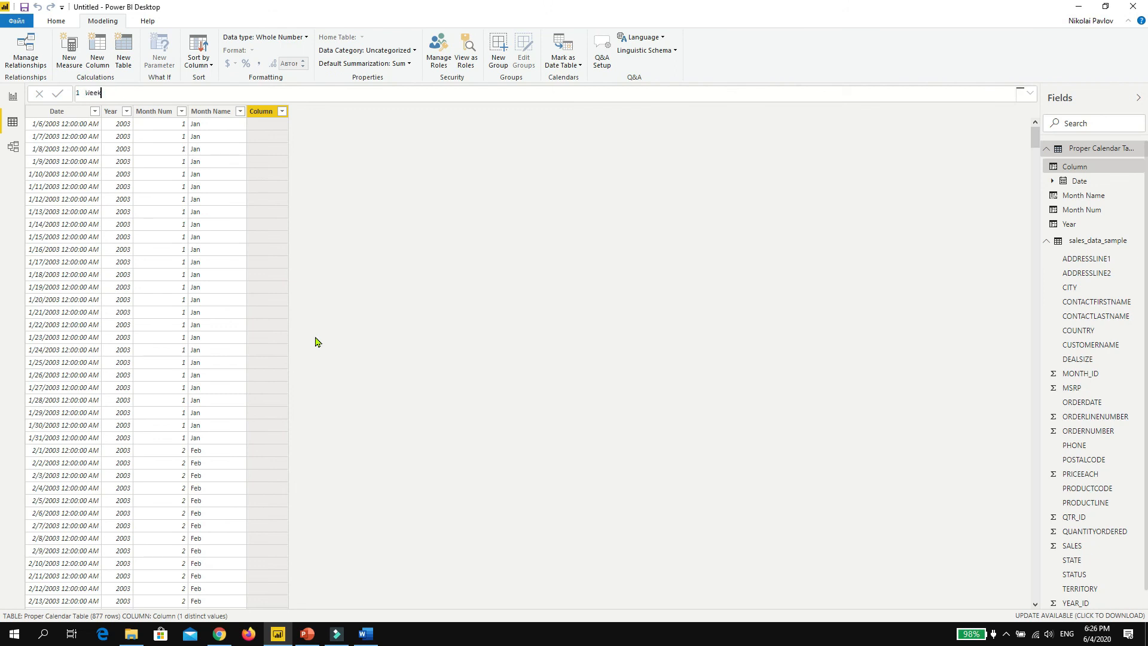
{"action": "type", "text": "Num = week"}
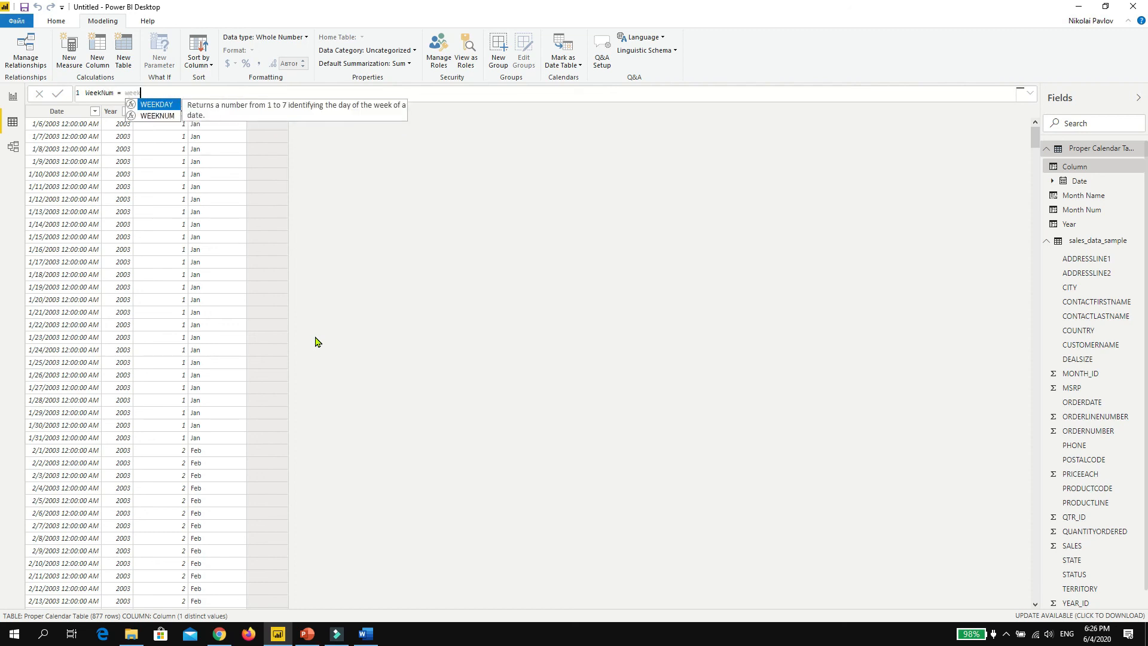
{"action": "key", "text": "Down"}
{"action": "key", "text": "Tab"}
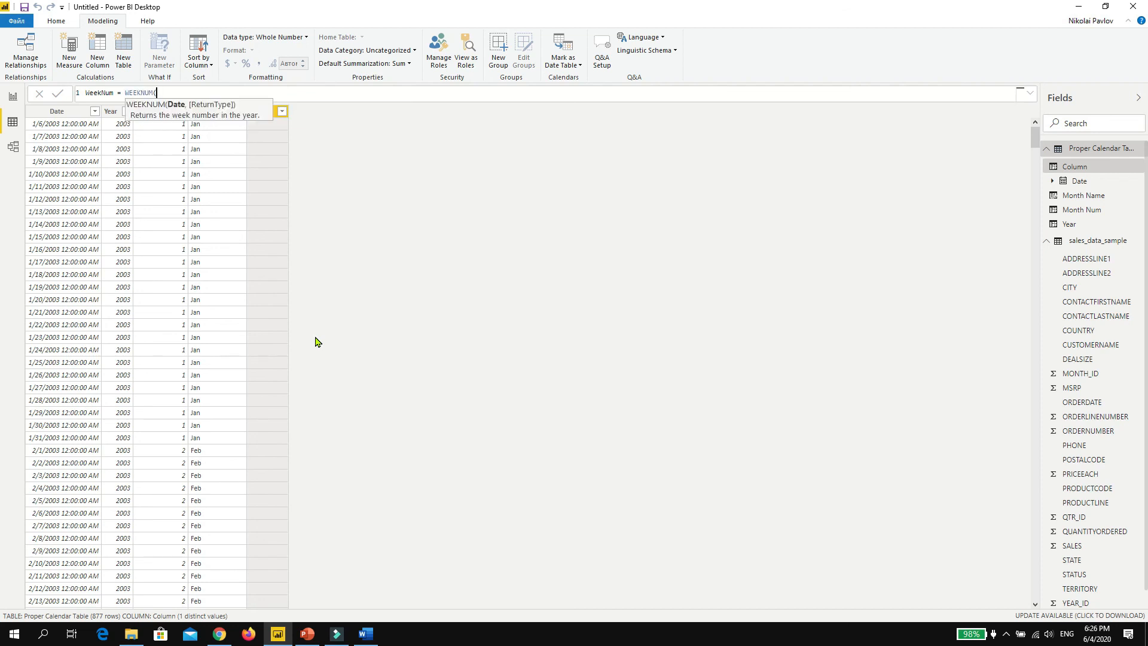
{"action": "type", "text": "date"}
{"action": "scroll", "coordinate": [210, 233], "scroll_direction": "down", "scroll_amount": 1}
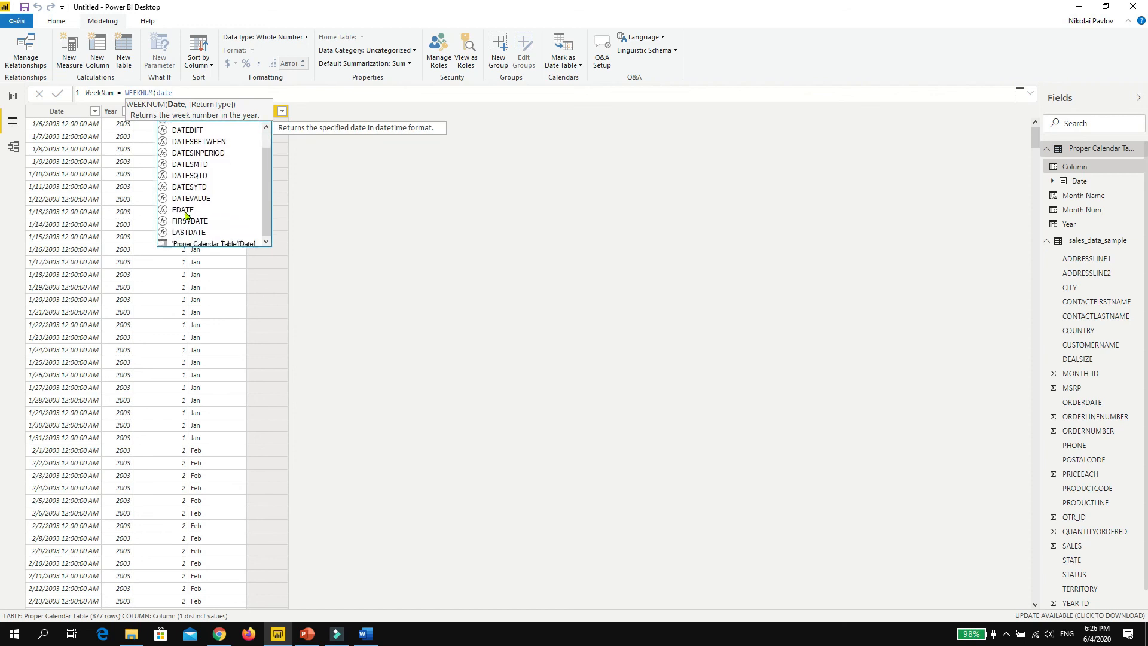
{"action": "double_click", "coordinate": [209, 240]}
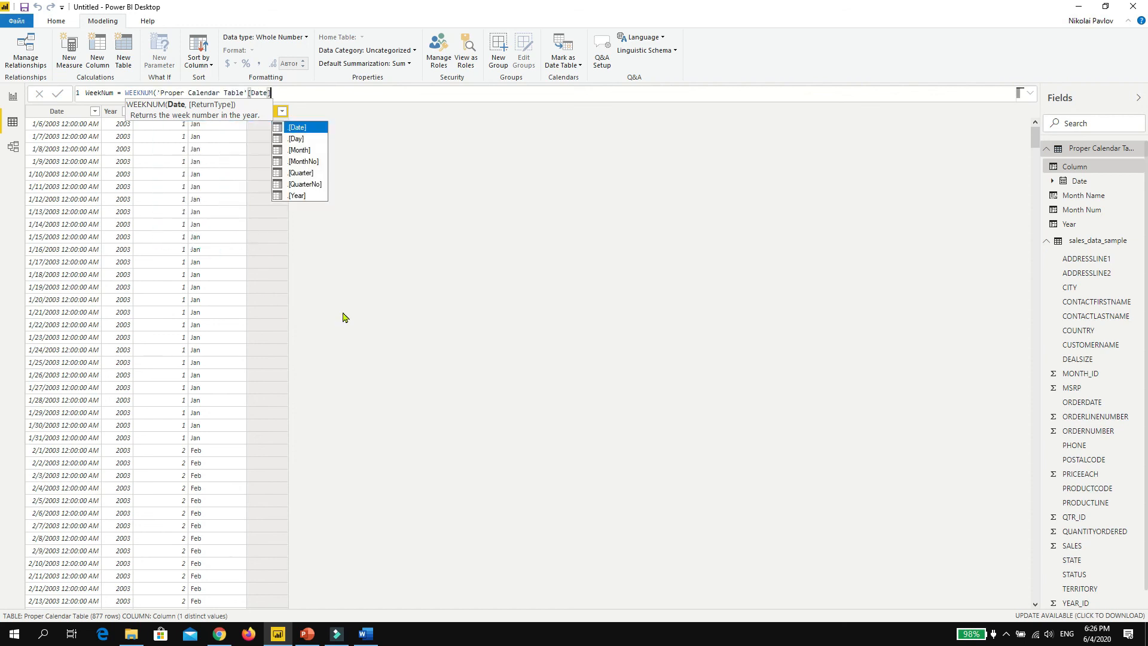
{"action": "type", "text": ")"}
{"action": "key", "text": "Return"}
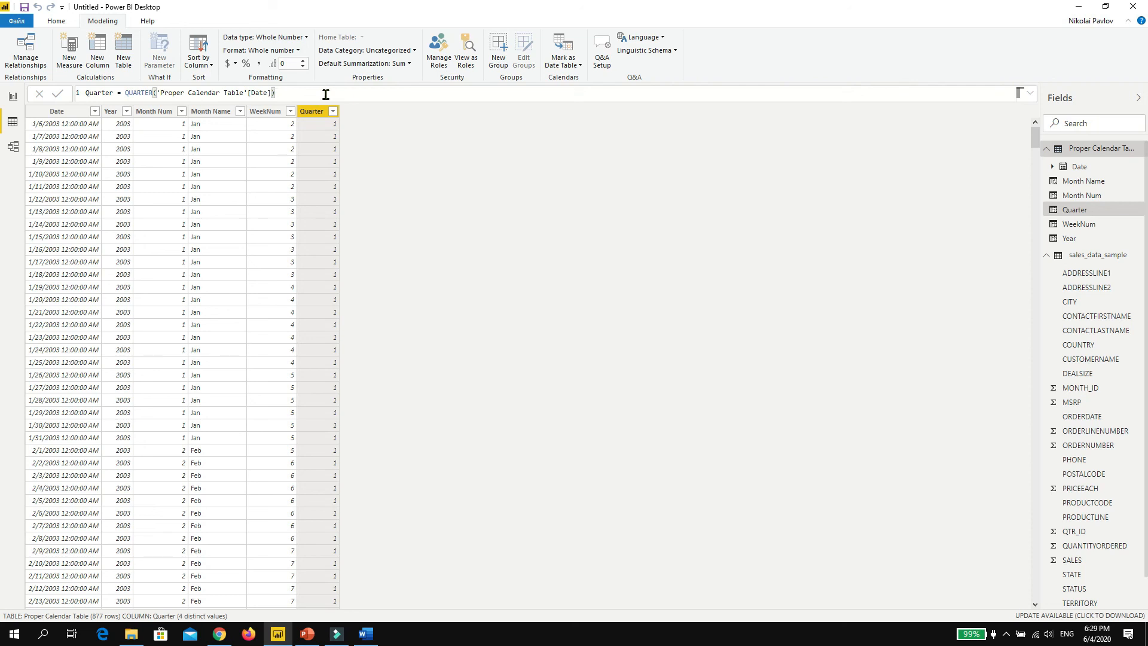
- Select the Month Name column and review the FORMAT function in its formula
{"action": "left_click", "coordinate": [226, 114]}
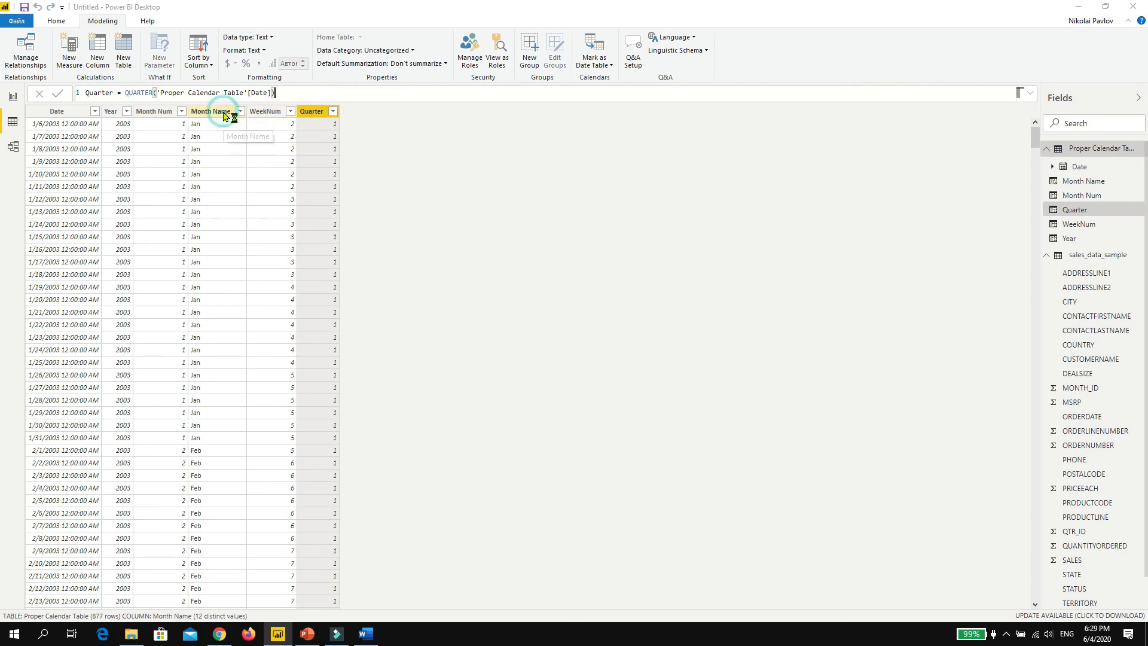
{"action": "left_click", "coordinate": [675, 341]}
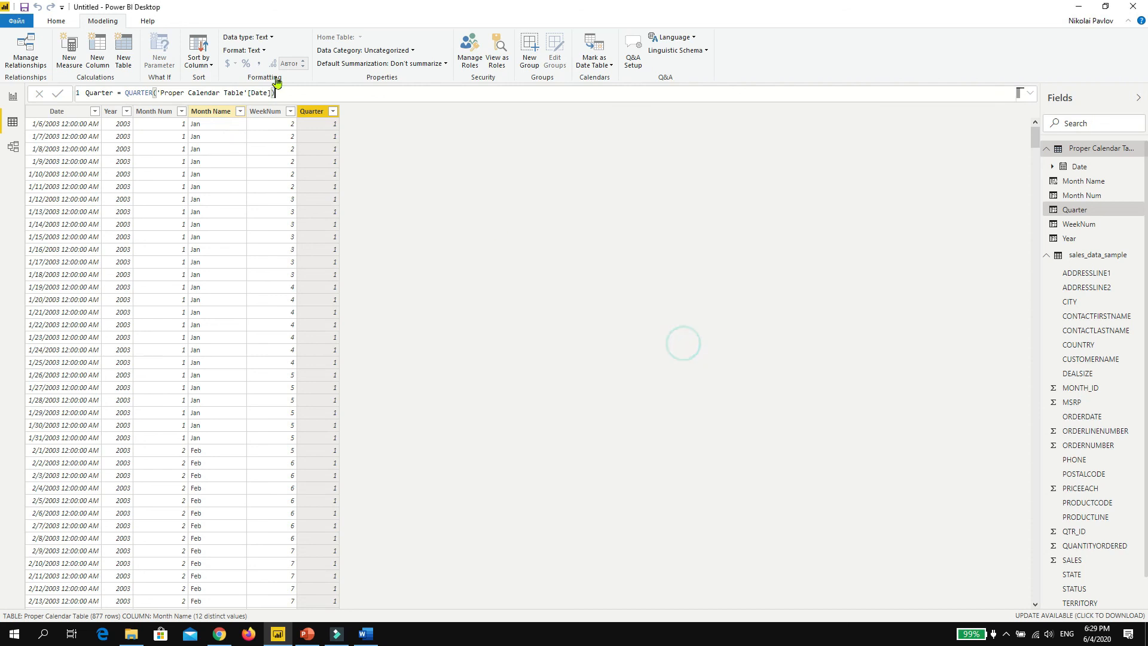
{"action": "left_click", "coordinate": [313, 91]}
{"action": "left_click", "coordinate": [153, 93]}
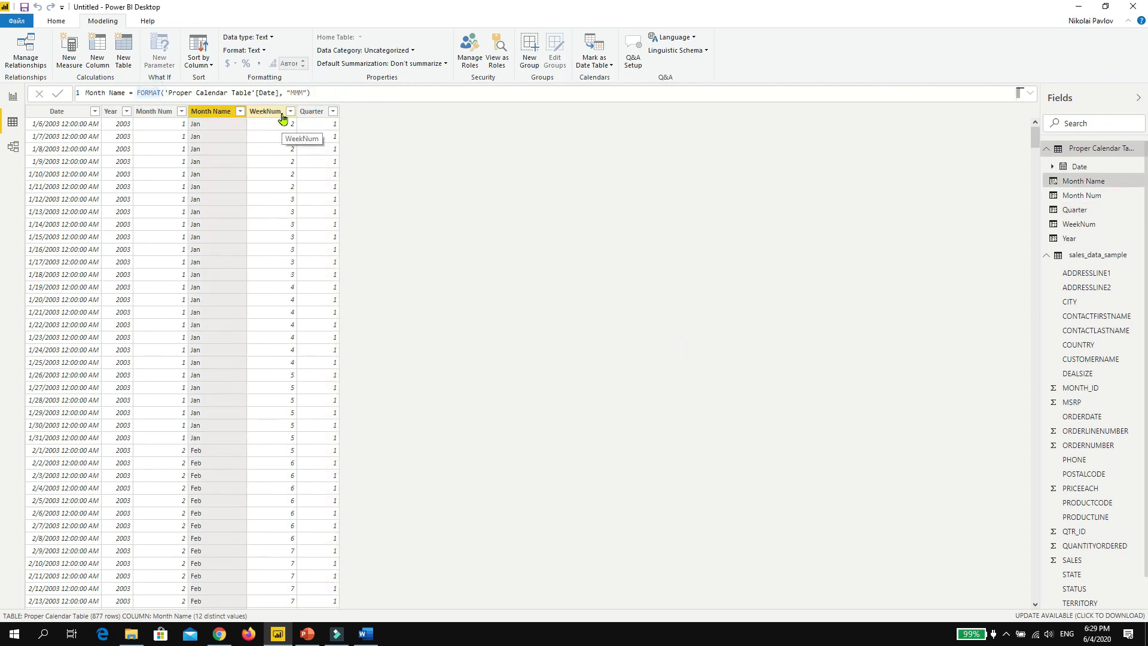